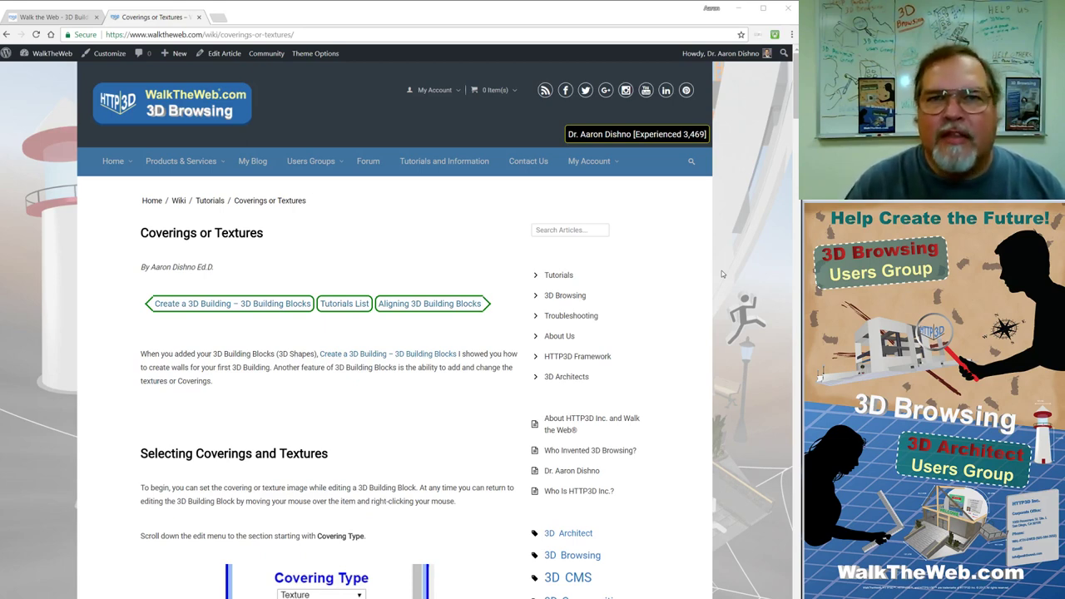
- Scroll a little further down the Coverings or Textures tutorial page
scroll(473, 390, down, 1)
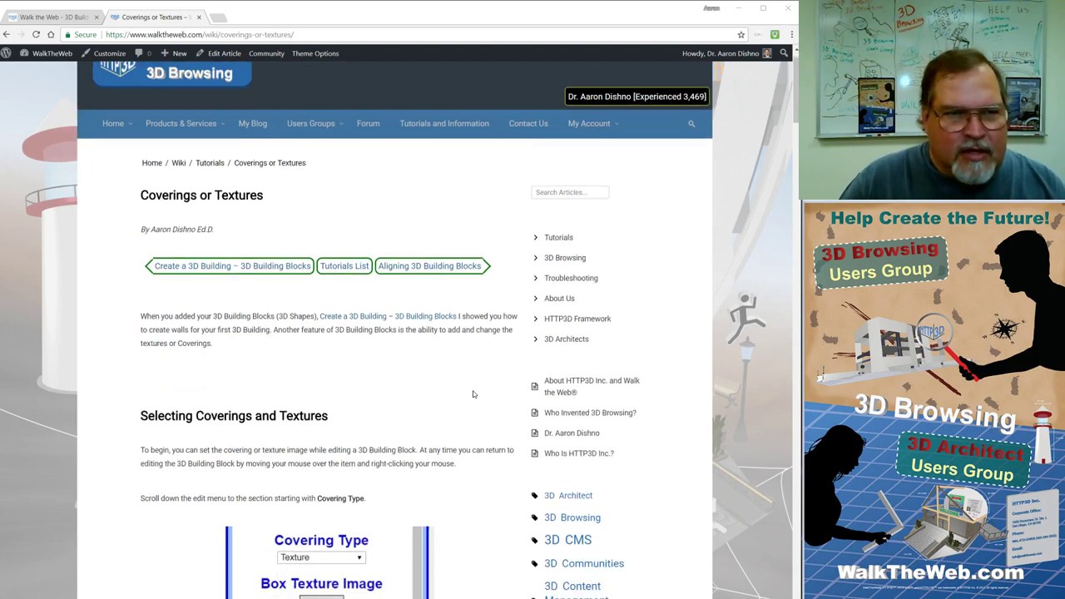
- Back in the editor, select the long white wall and scroll its Edit Box panel to the covering settings
click(85, 18)
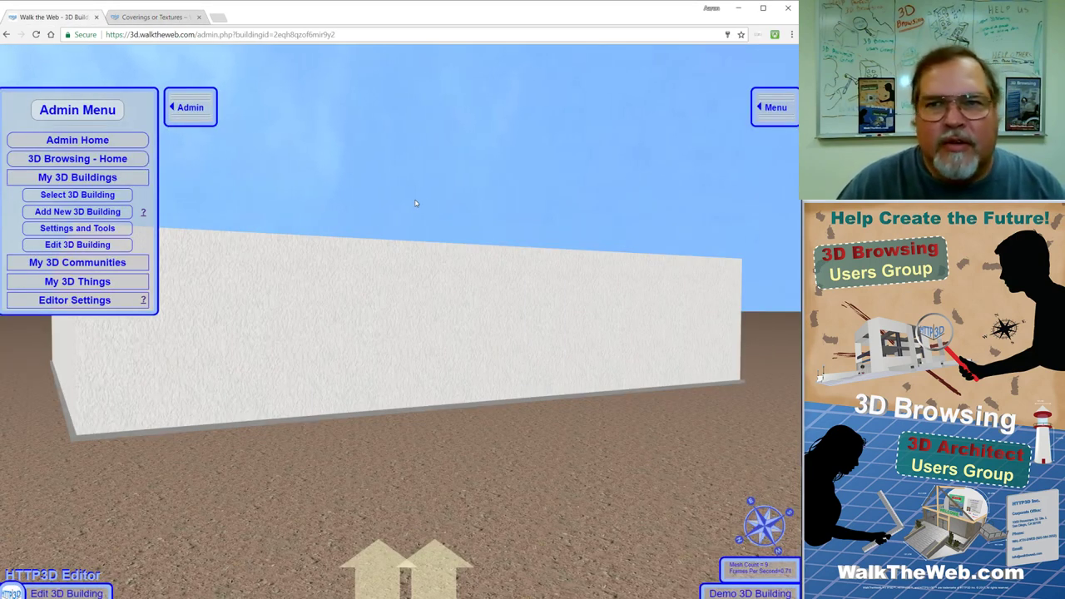
click(392, 312)
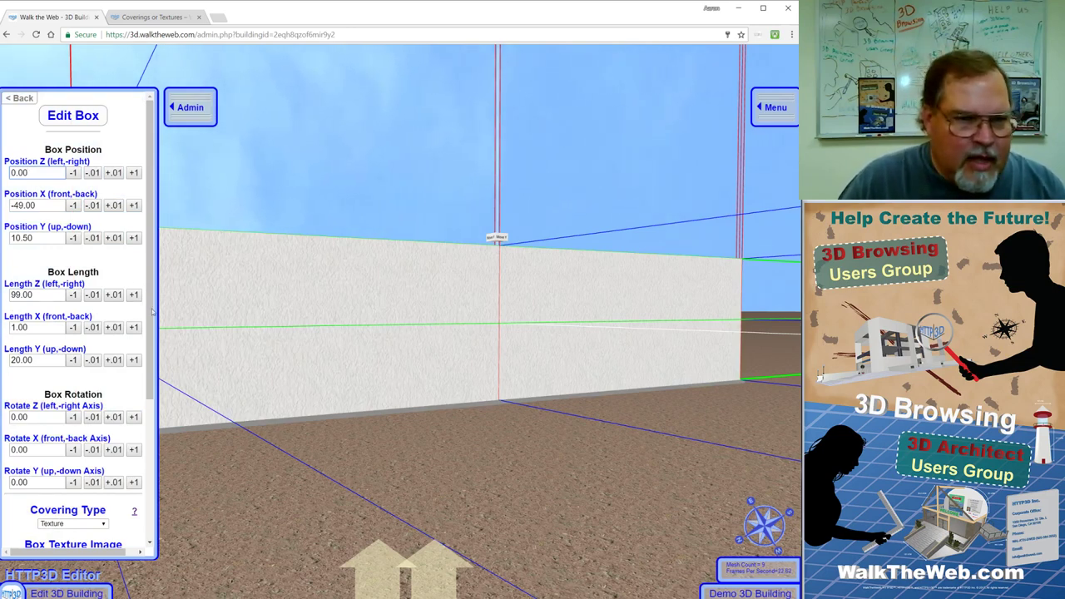
scroll(150, 381, down, 2)
scroll(151, 381, down, 3)
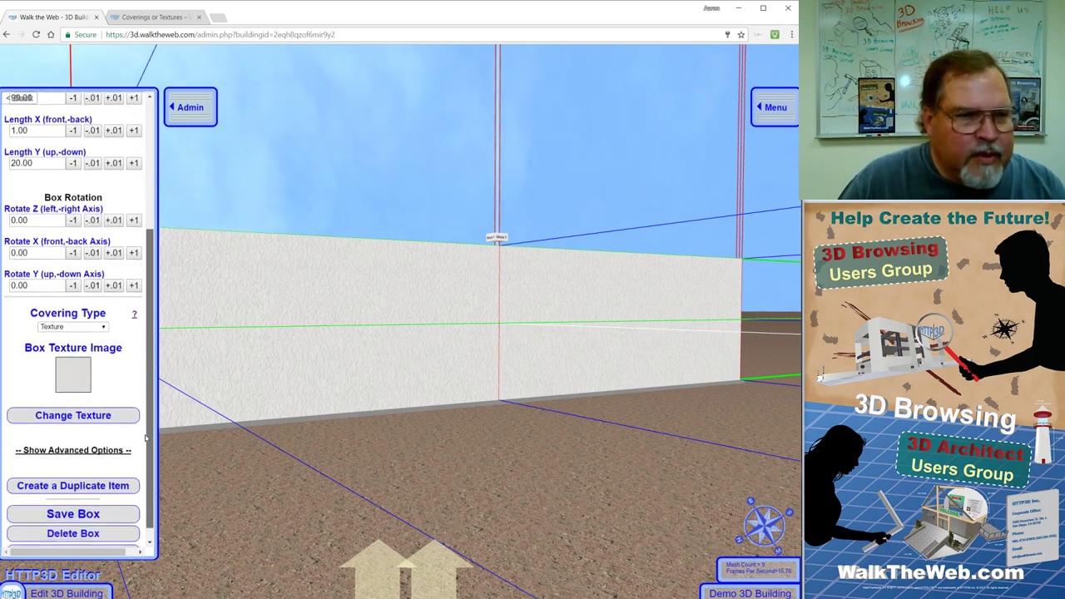
click(104, 321)
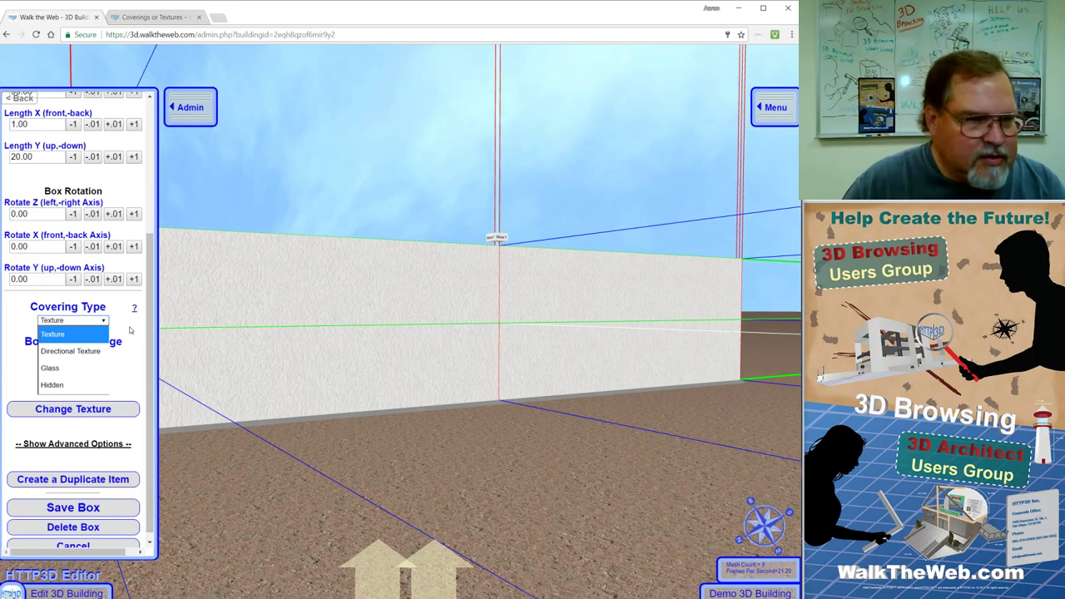
click(97, 336)
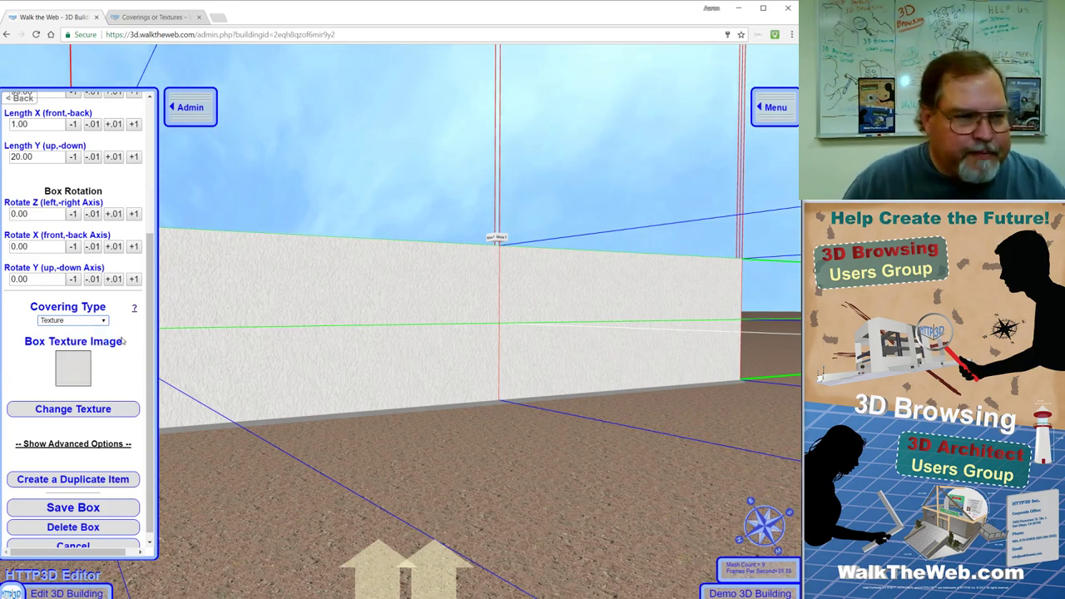
- Open the wall's texture chooser and browse the 3D Building Images, My Images and Stock Images libraries
click(105, 410)
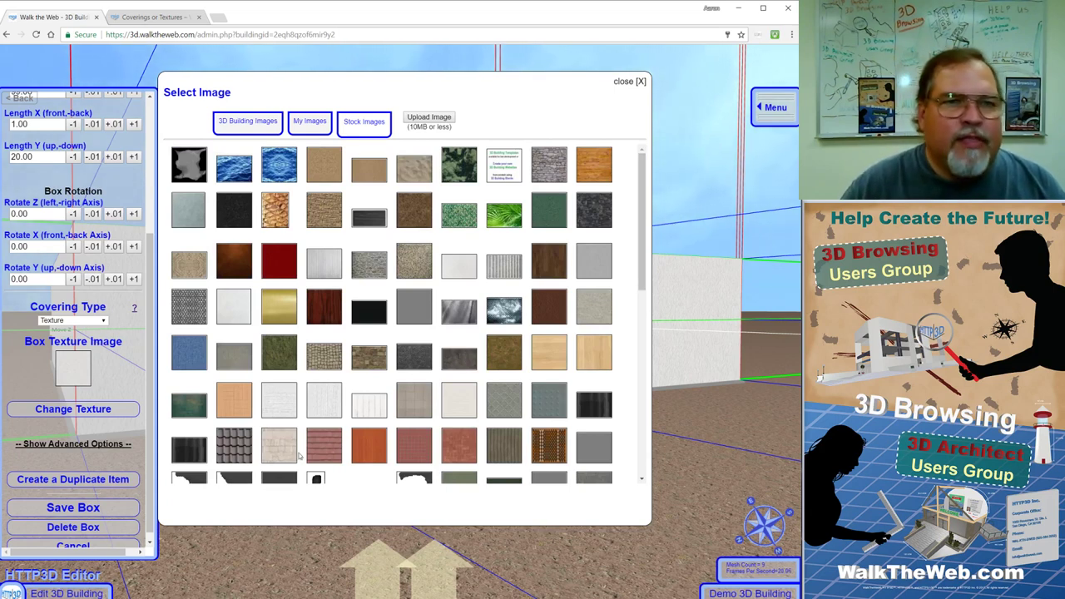
click(249, 123)
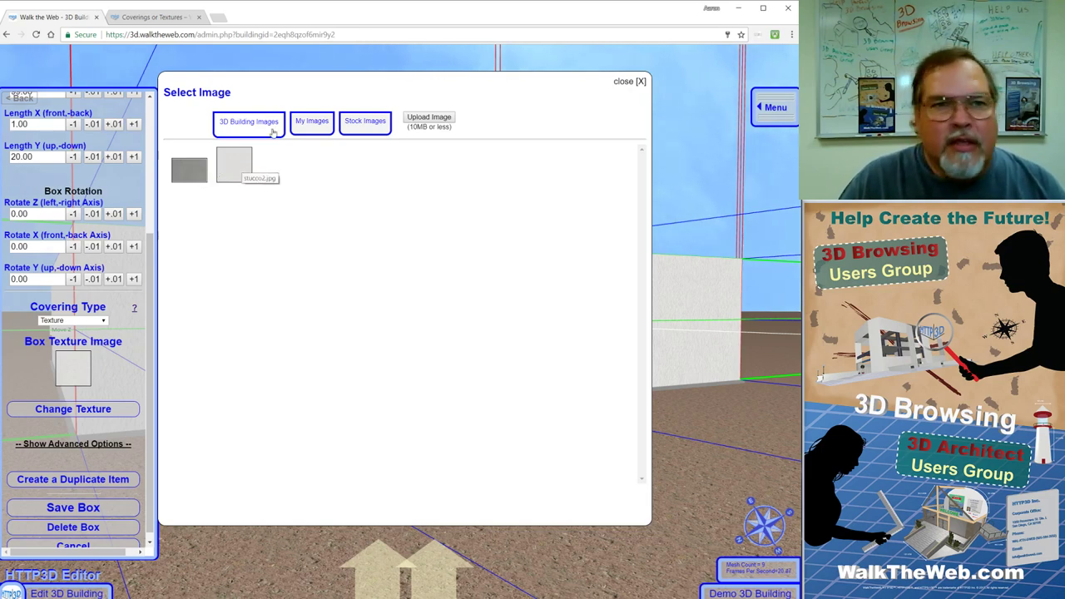
click(317, 122)
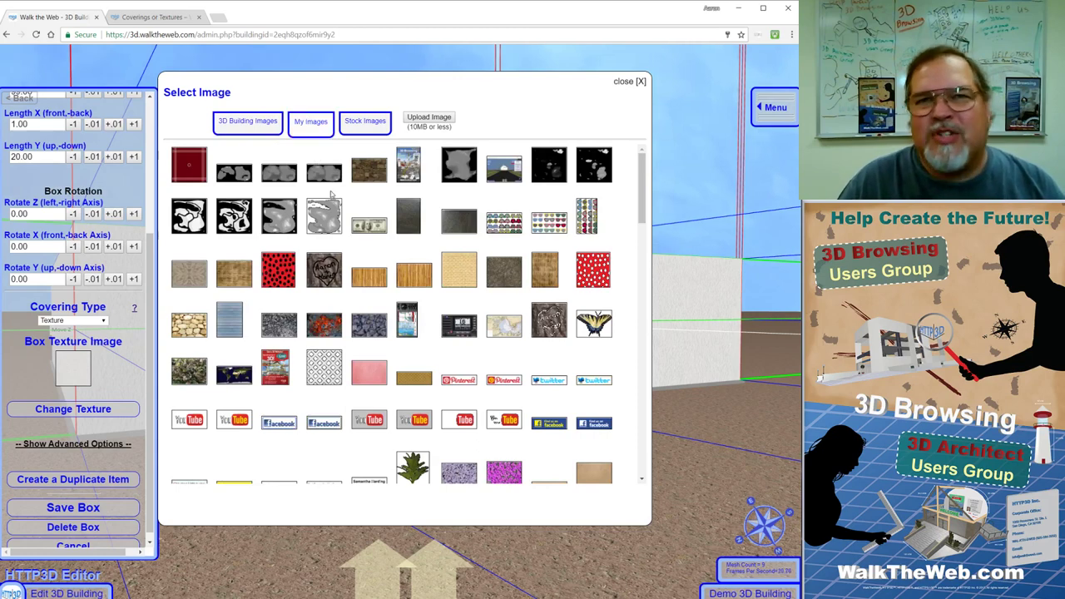
click(371, 130)
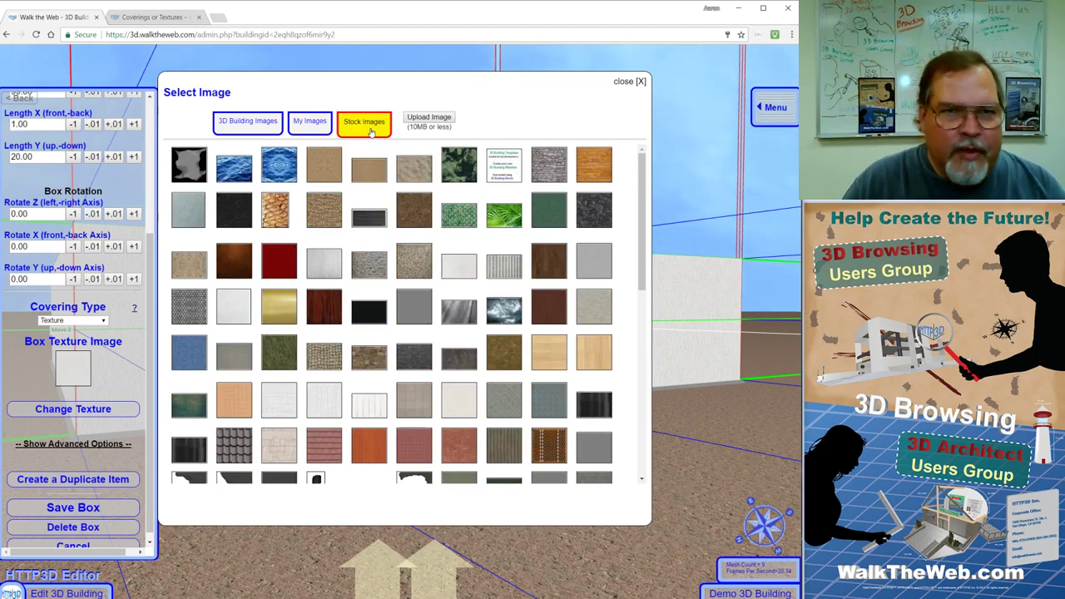
scroll(442, 288, down, 3)
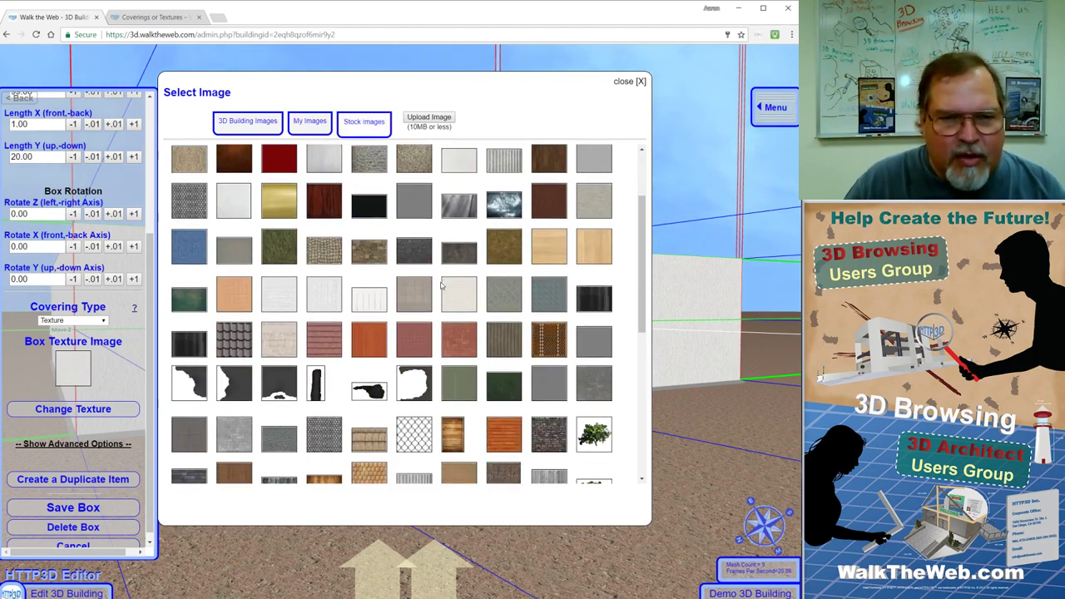
scroll(442, 288, down, 10)
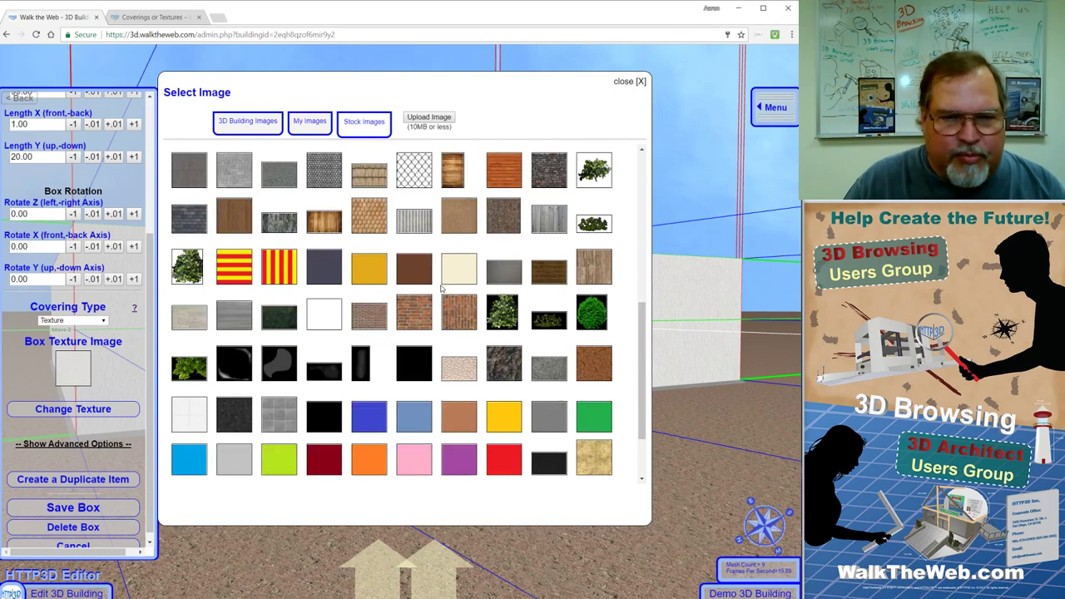
- Apply the red brick stock texture to the wall and check both of its ends
click(411, 223)
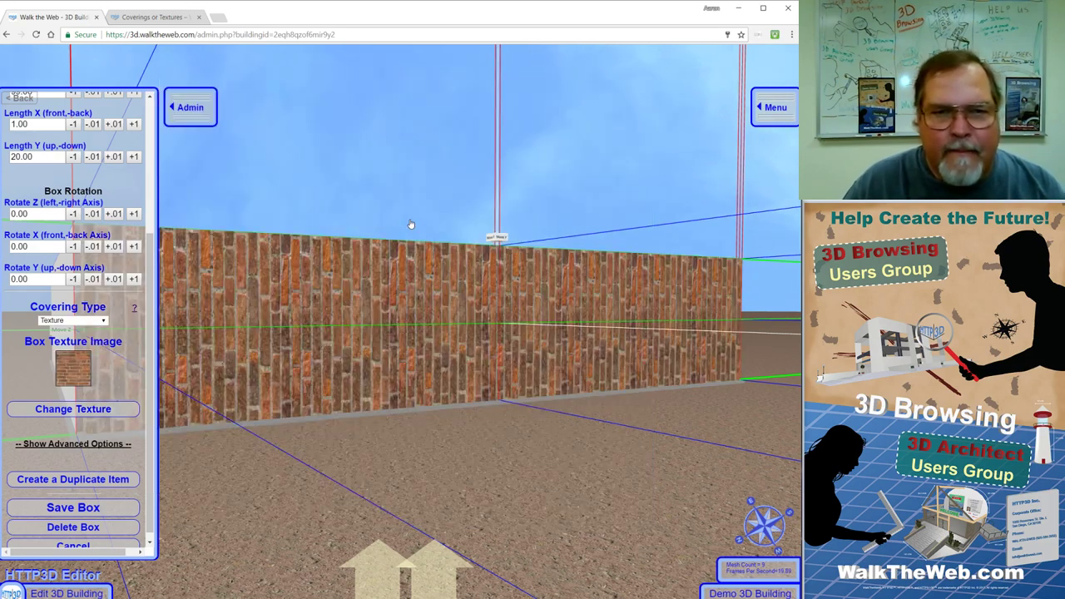
key(Left)
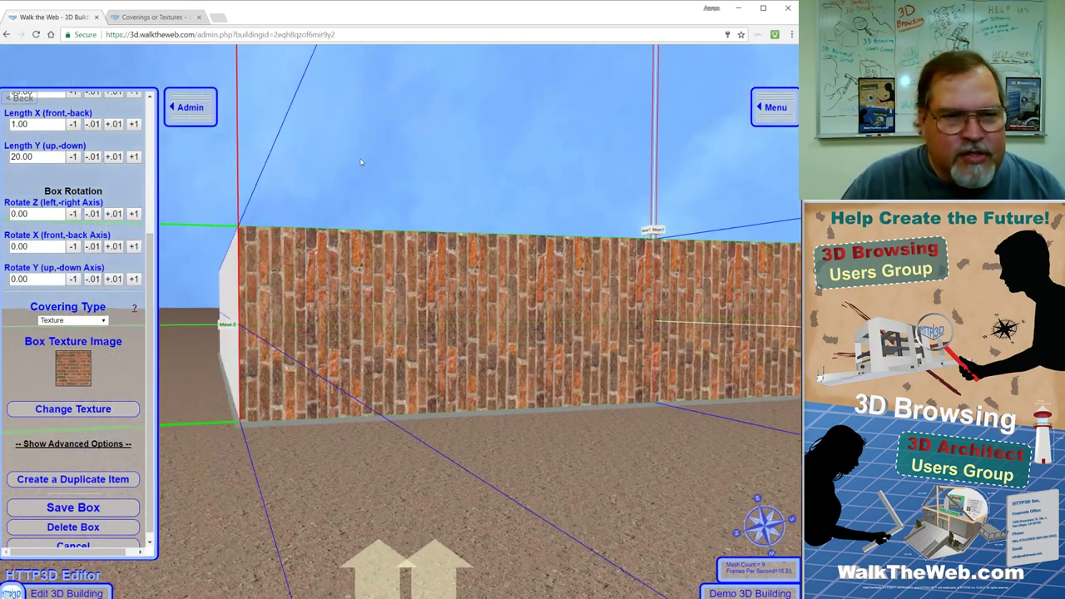
key(Right)
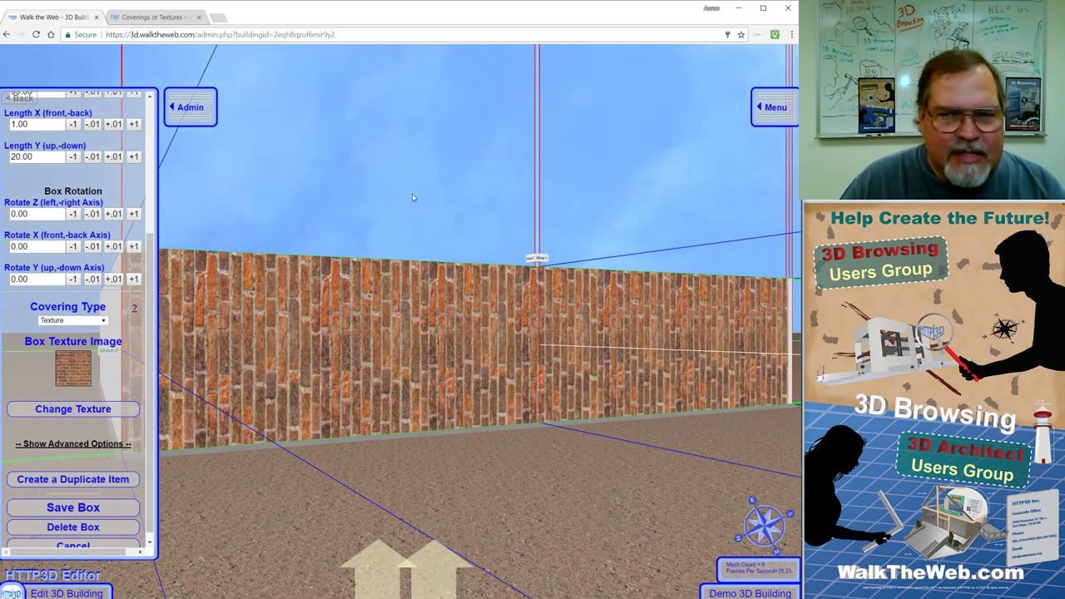
key(Left)
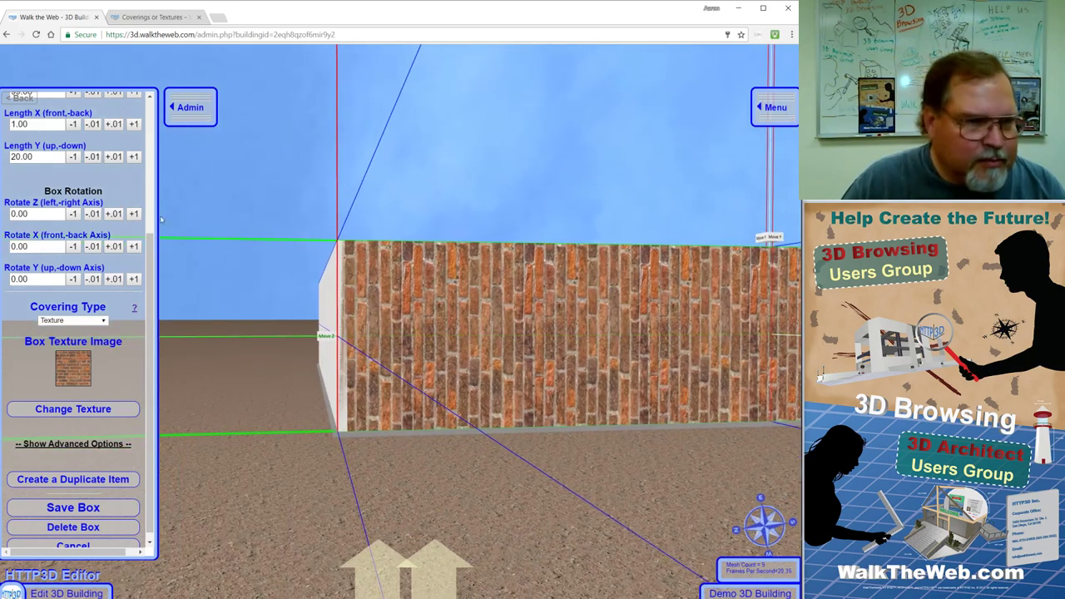
- Move the brick wall to Position X -67.00 and thicken its Length X to 14.00
scroll(151, 175, up, 3)
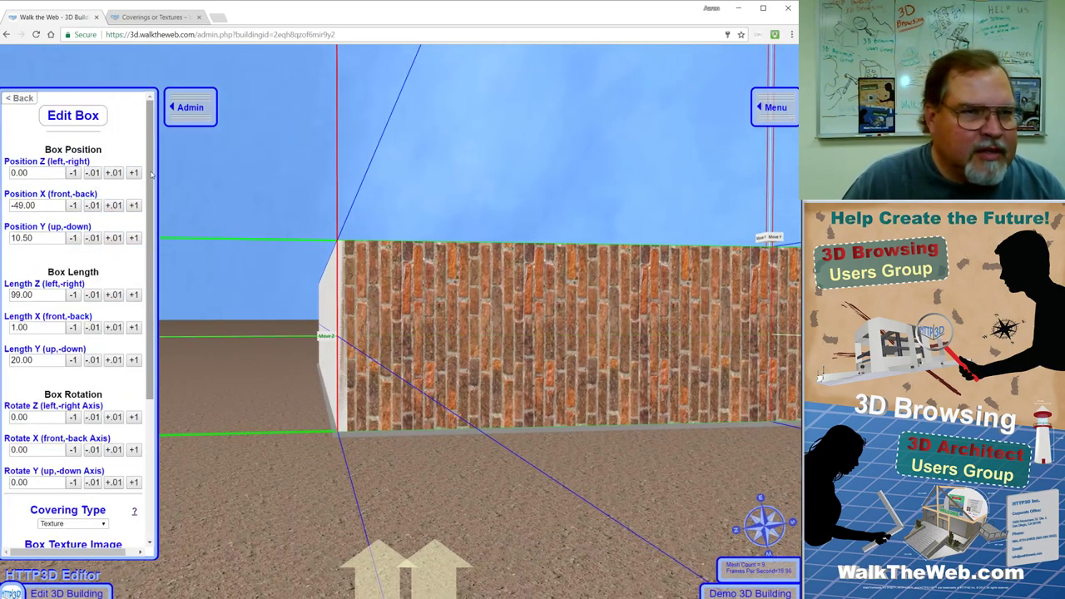
click(73, 205)
click(73, 205)
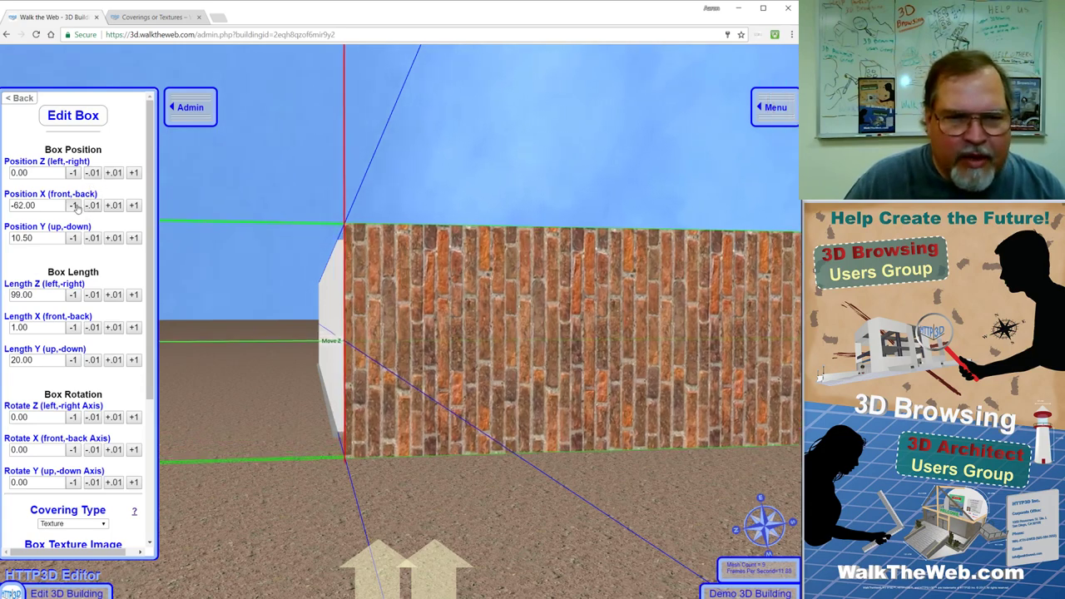
click(73, 206)
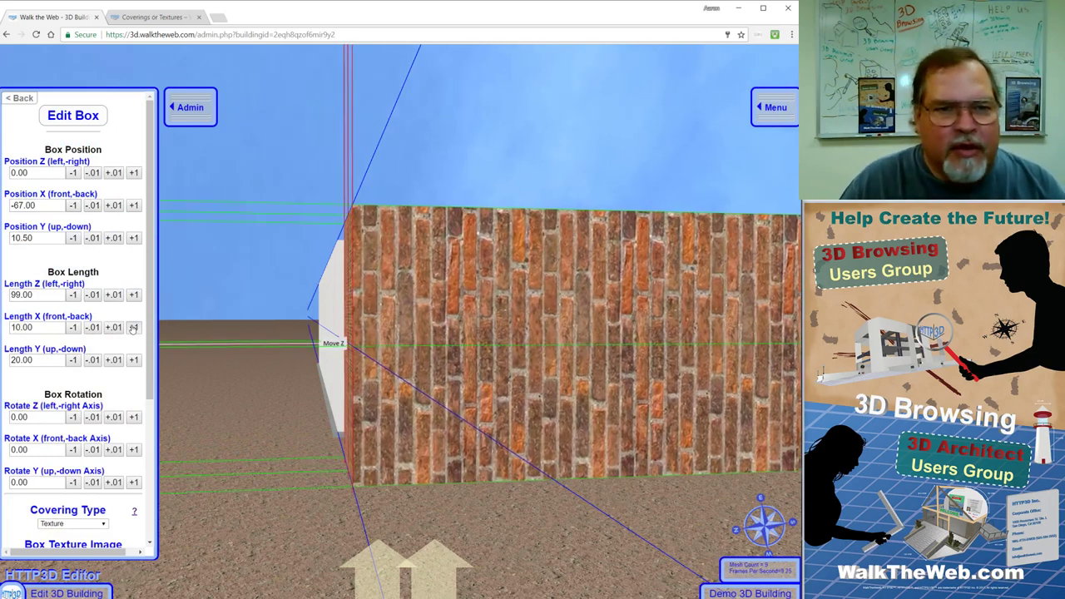
click(133, 327)
click(133, 327)
click(133, 326)
click(133, 327)
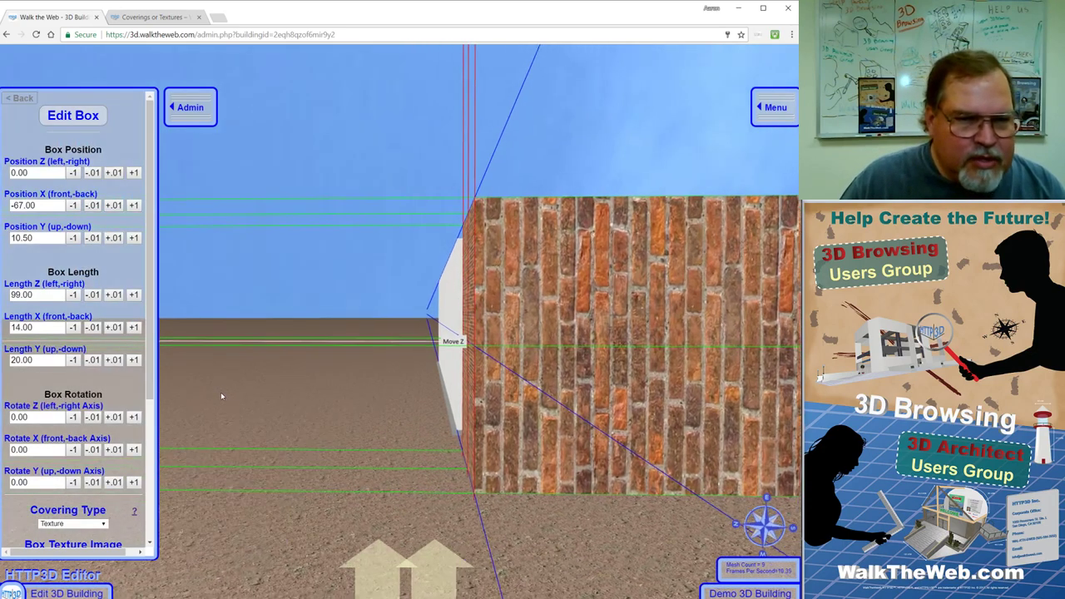
key(Up)
key(Left)
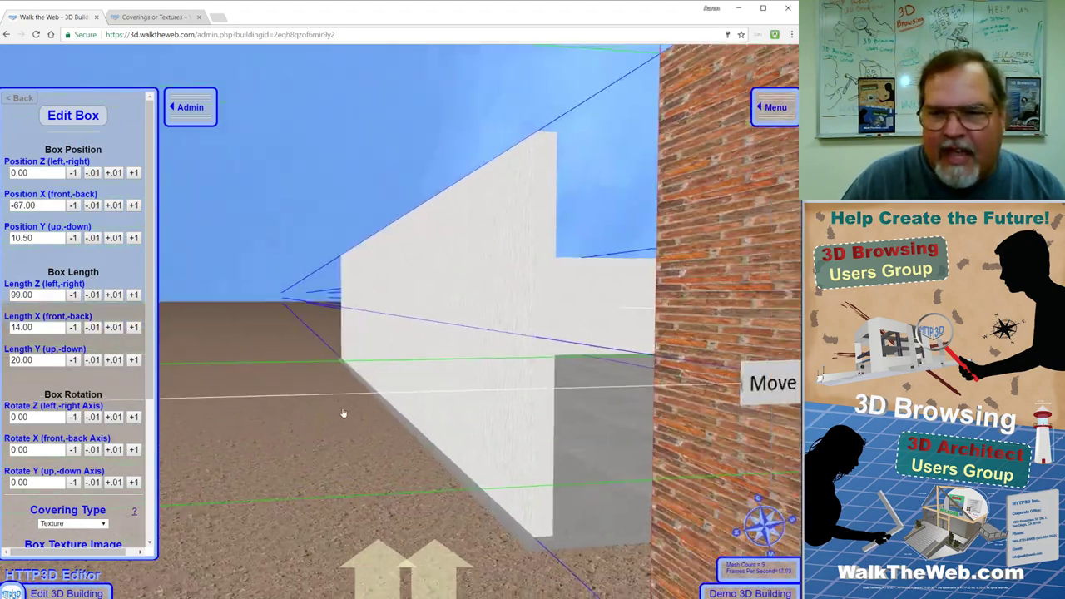
key(Right)
key(Down)
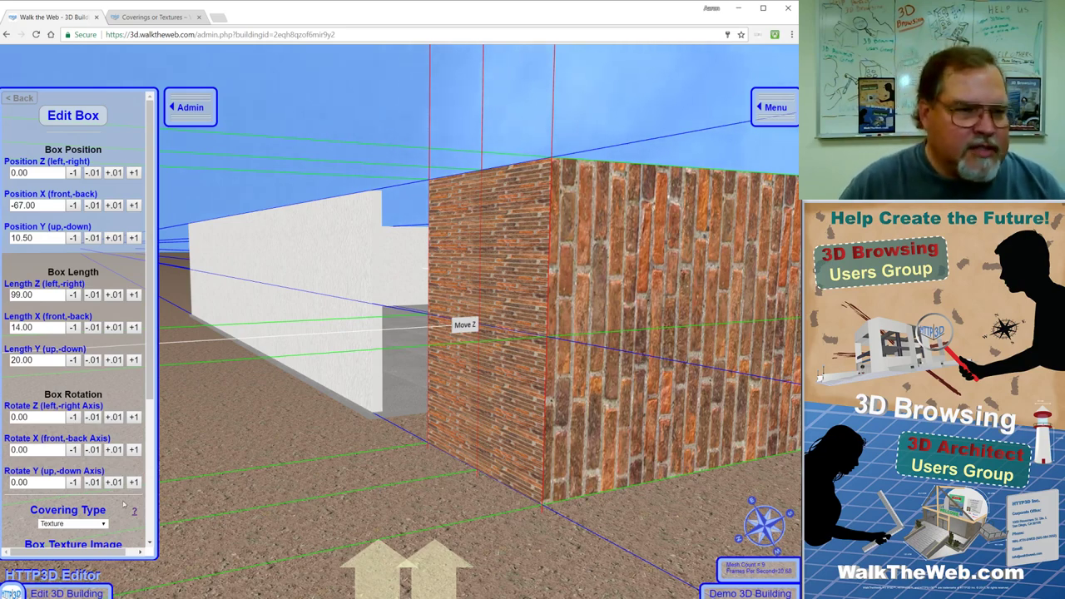
- Set the brick wall's Covering Type to Directional Texture
scroll(151, 502, down, 3)
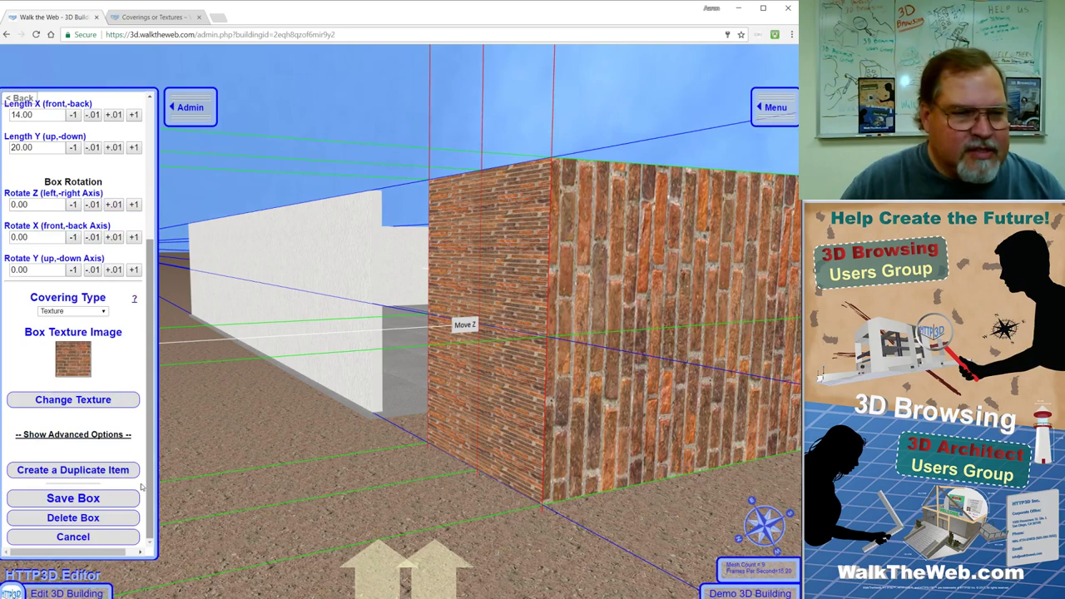
click(100, 311)
click(91, 346)
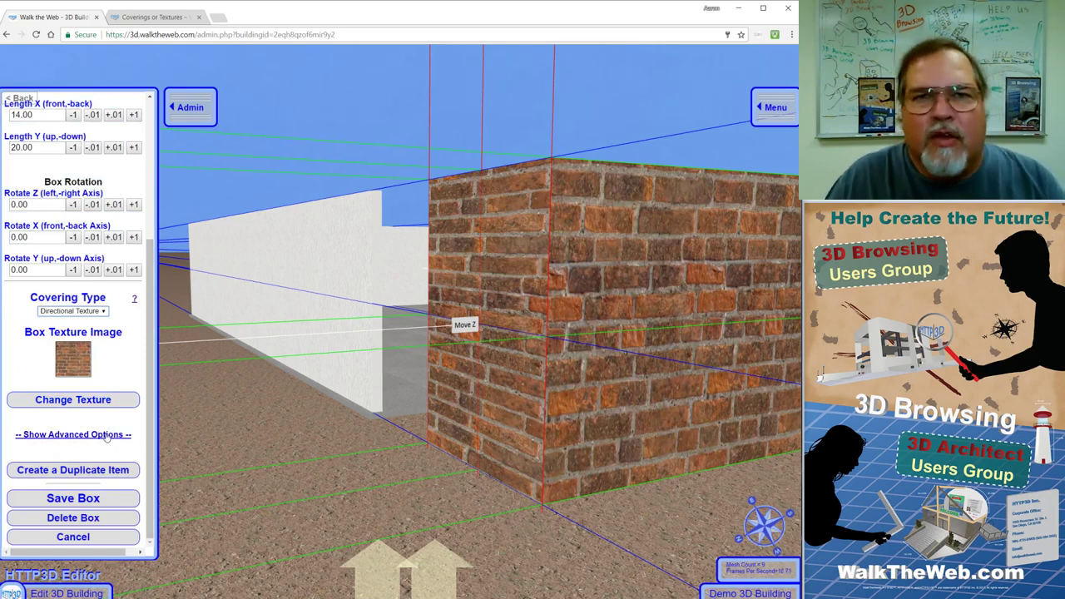
- Show the advanced box options down to the Mold Texture Adjustment section
click(106, 434)
scroll(150, 398, down, 1)
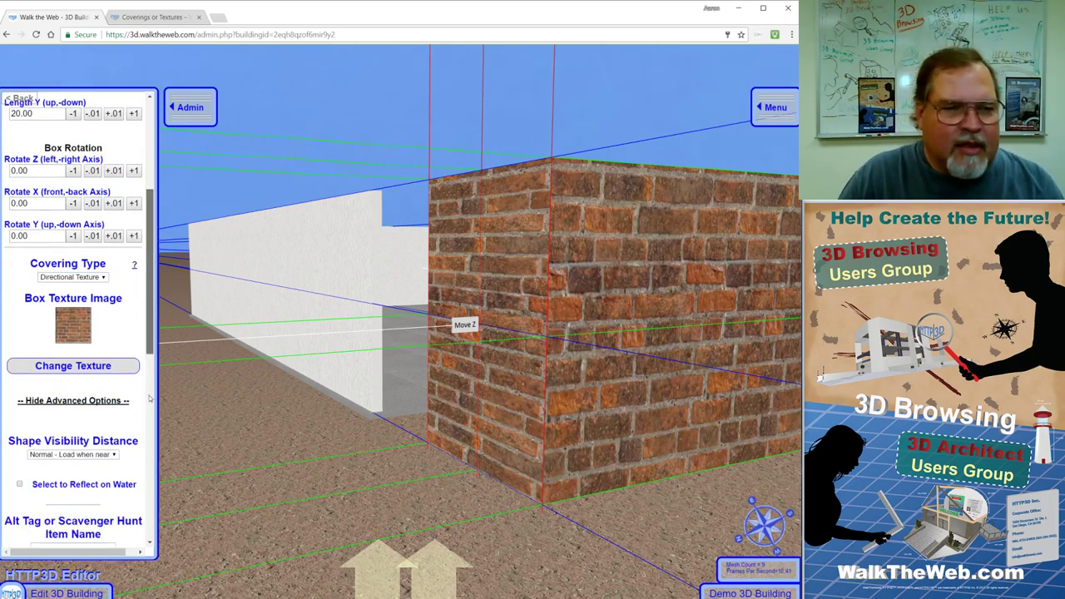
scroll(150, 399, down, 6)
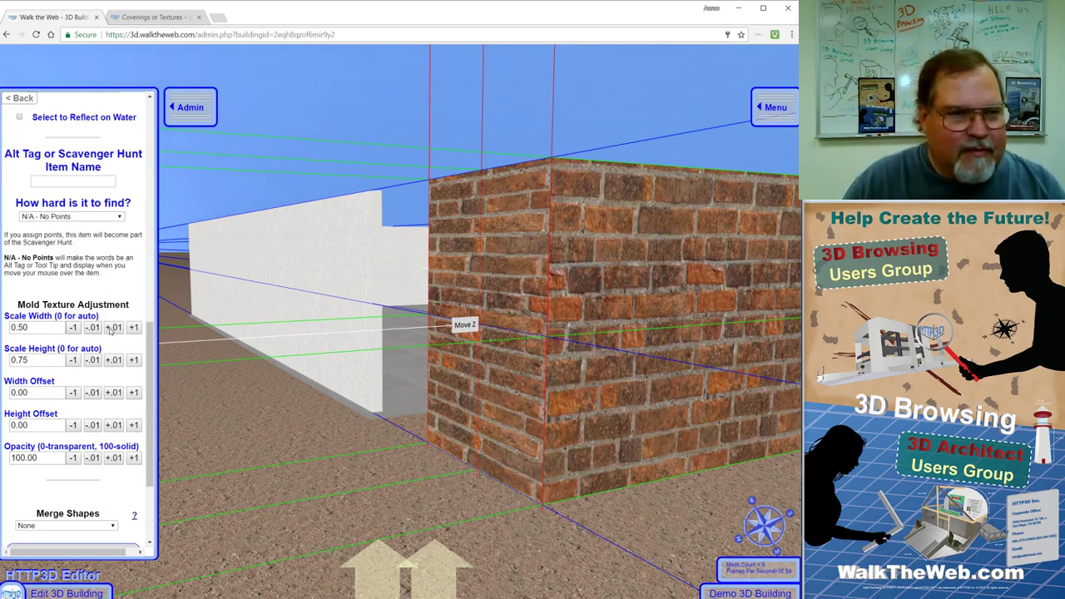
- Lower the brick texture's Scale Width to 0.31
click(112, 327)
click(112, 328)
click(111, 328)
click(111, 328)
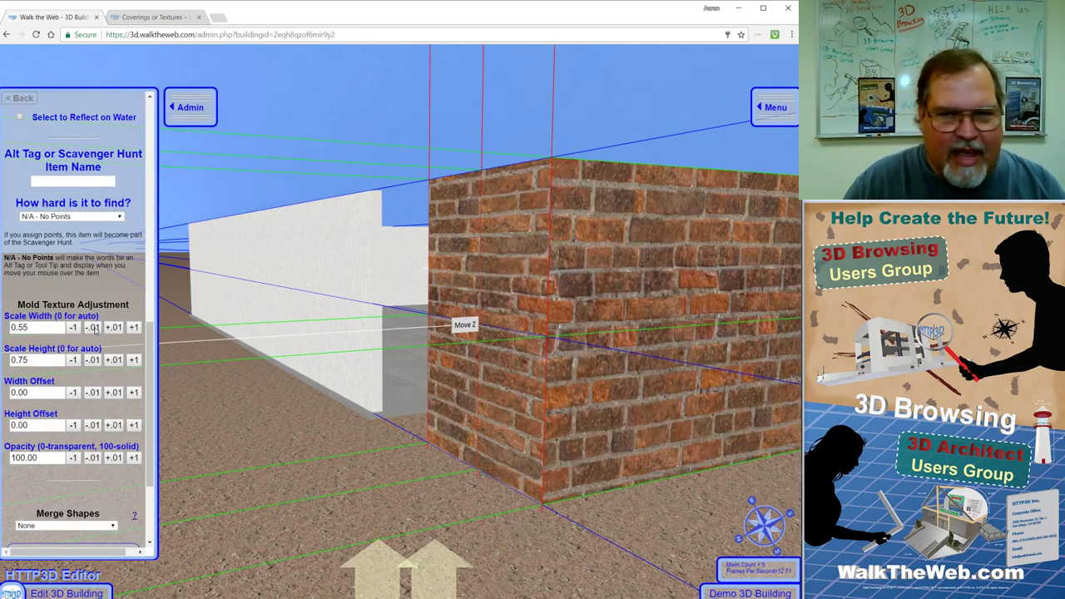
click(93, 327)
click(93, 328)
click(92, 328)
click(93, 328)
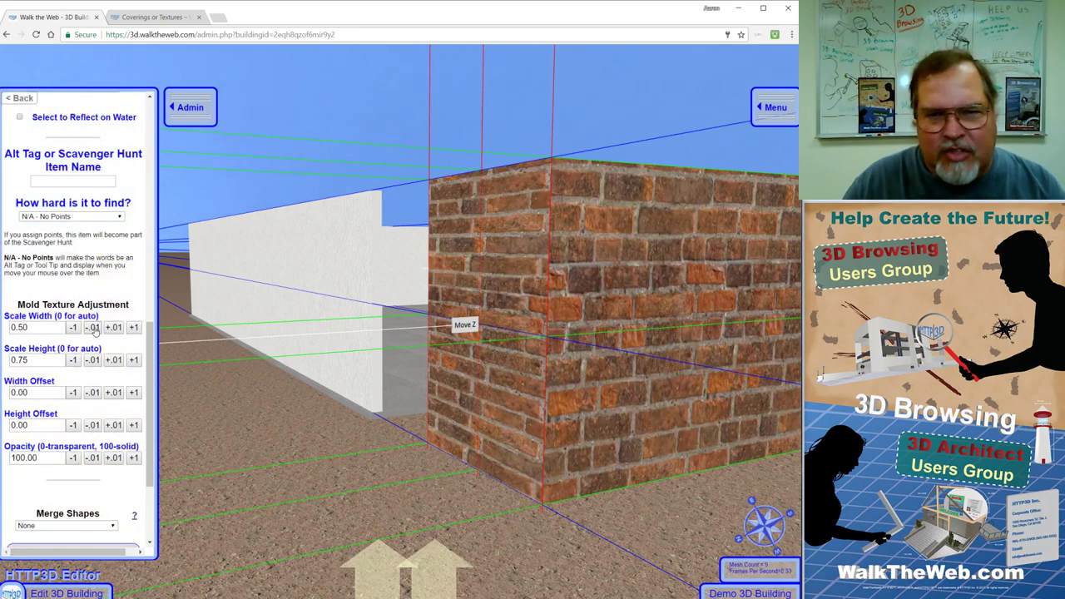
click(92, 328)
click(93, 328)
click(93, 328)
click(92, 328)
click(92, 328)
click(93, 328)
click(92, 328)
click(92, 328)
click(92, 327)
click(92, 328)
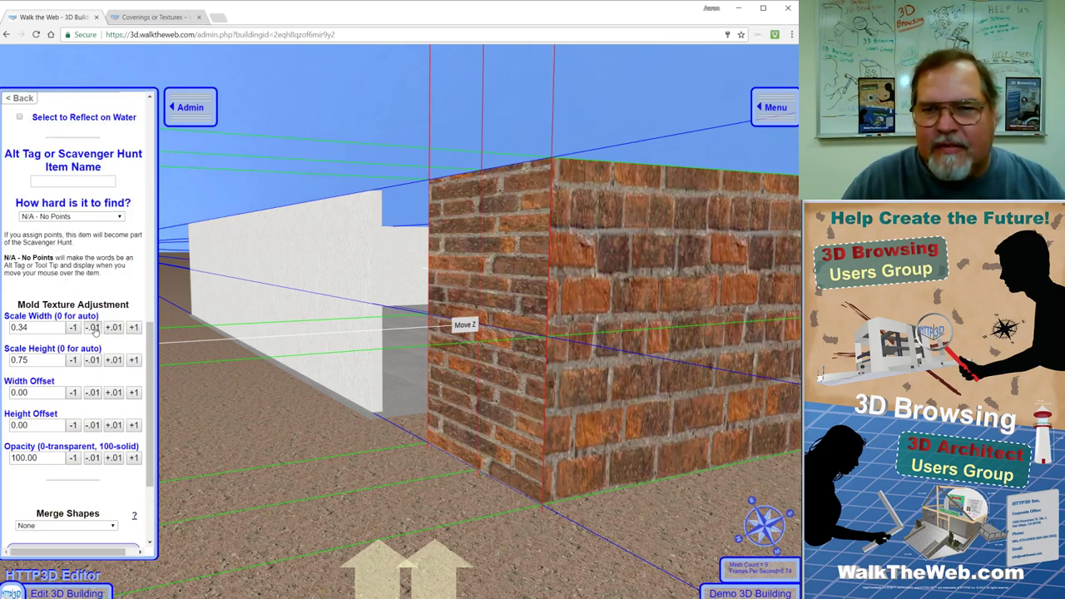
click(93, 328)
click(92, 328)
click(92, 328)
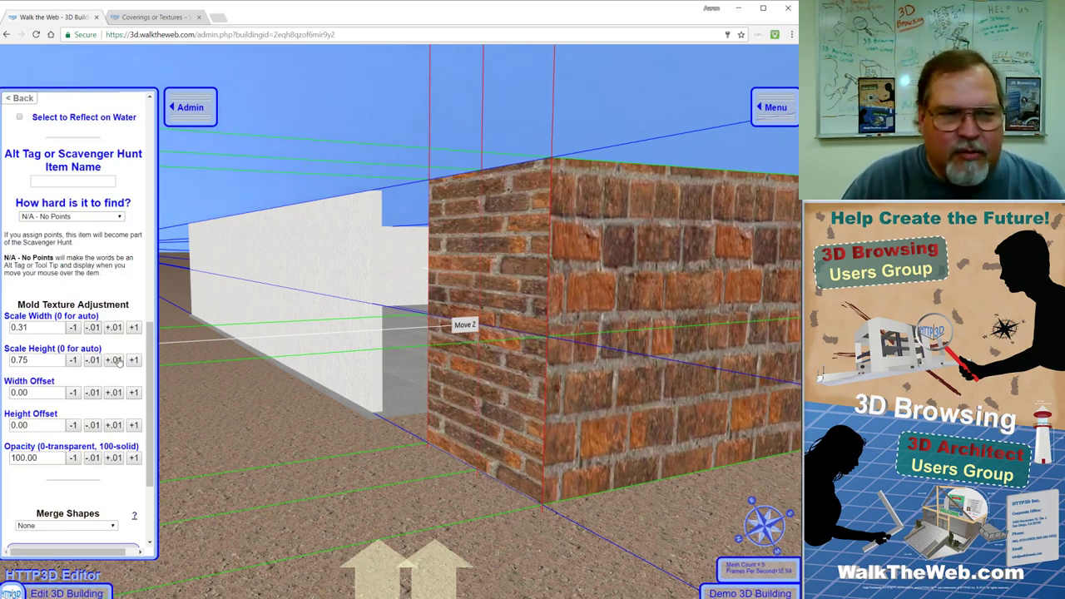
- Raise the brick texture's Scale Height to 1.01 and review the texture options
click(114, 360)
click(114, 360)
click(114, 360)
click(114, 360)
click(114, 360)
click(114, 360)
click(114, 360)
click(114, 361)
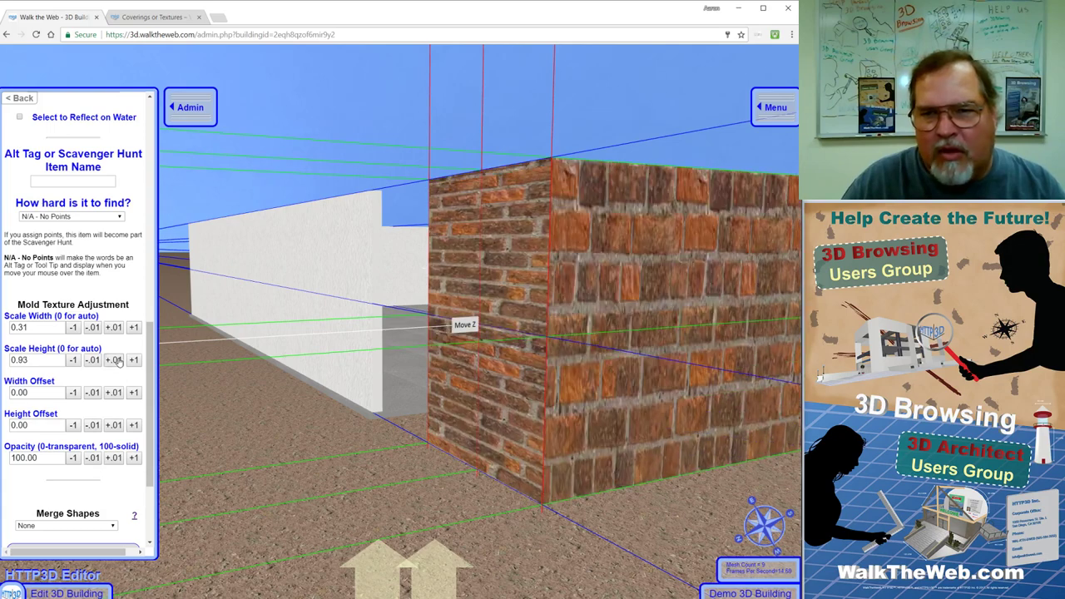
click(114, 360)
click(114, 360)
click(114, 360)
click(114, 360)
click(114, 360)
click(114, 360)
click(114, 360)
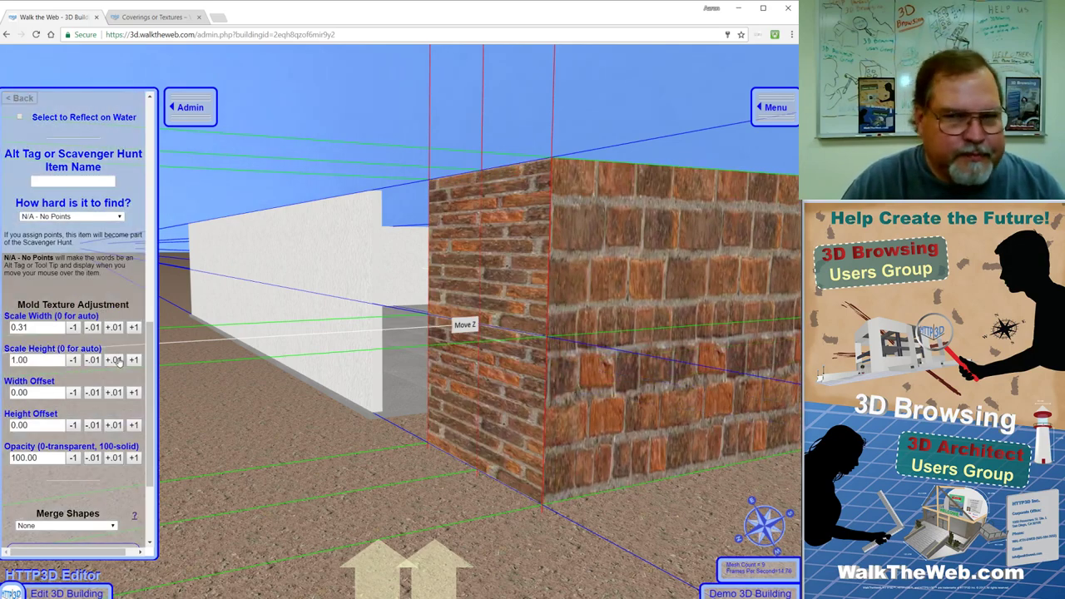
click(119, 360)
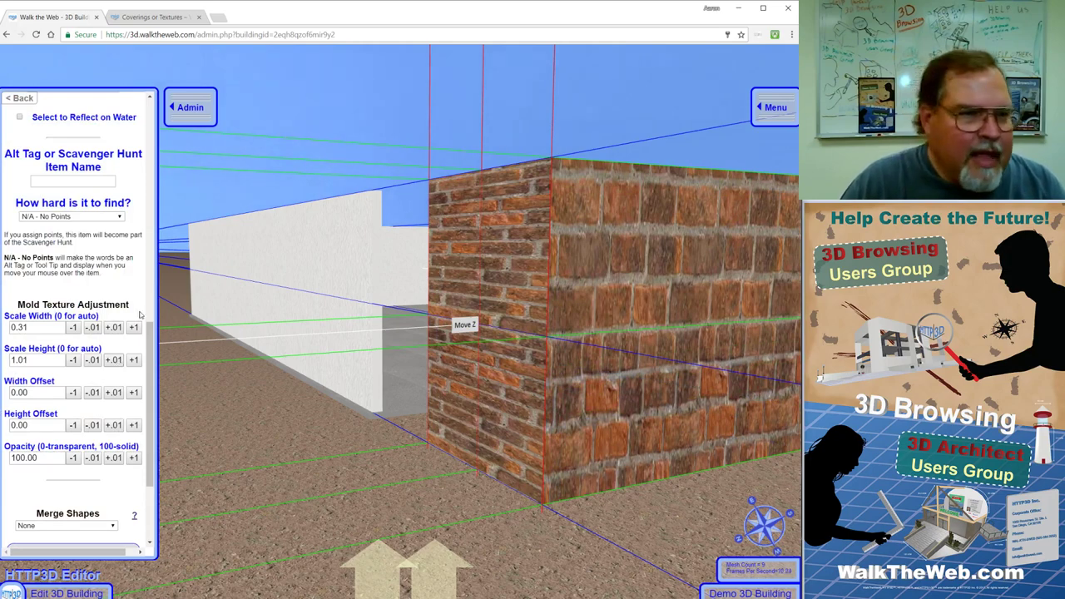
scroll(154, 300, up, 3)
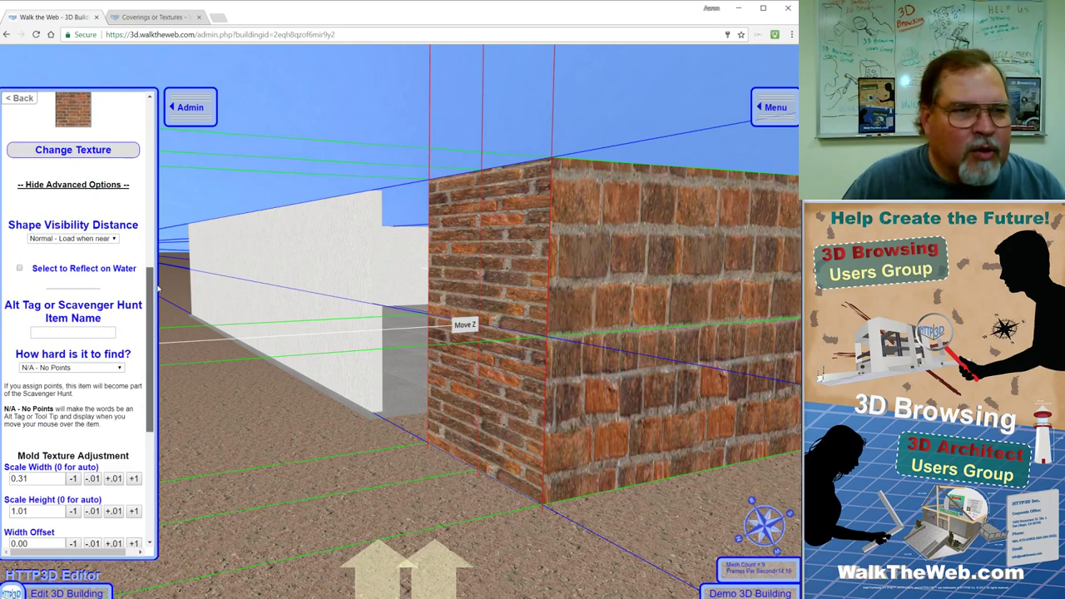
scroll(116, 337, down, 2)
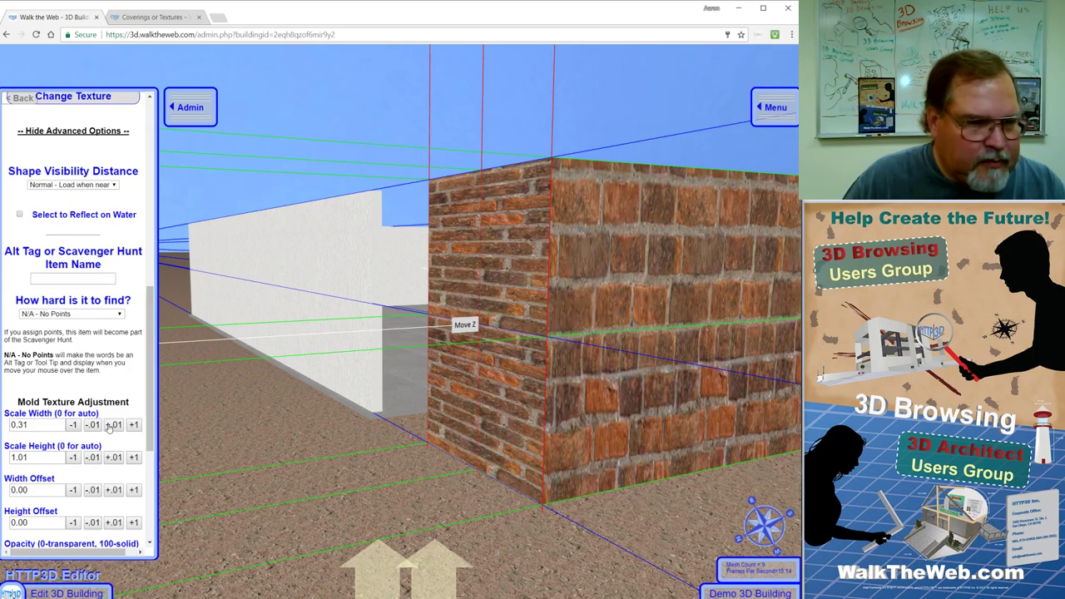
- Reset both the Scale Width and Scale Height of the brick texture to 0
double_click(20, 425)
text(0)
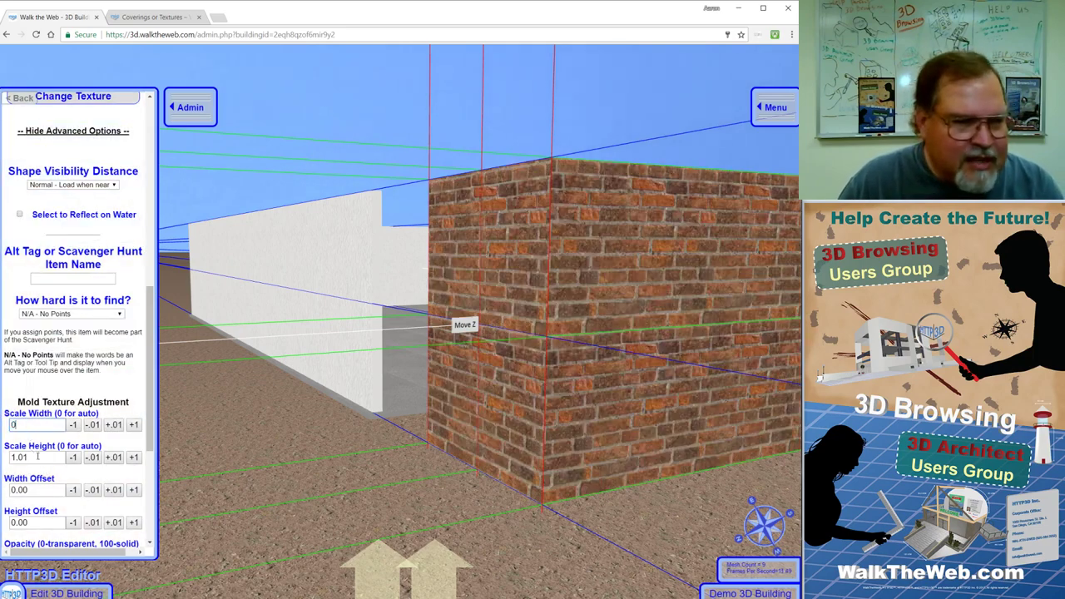
double_click(20, 457)
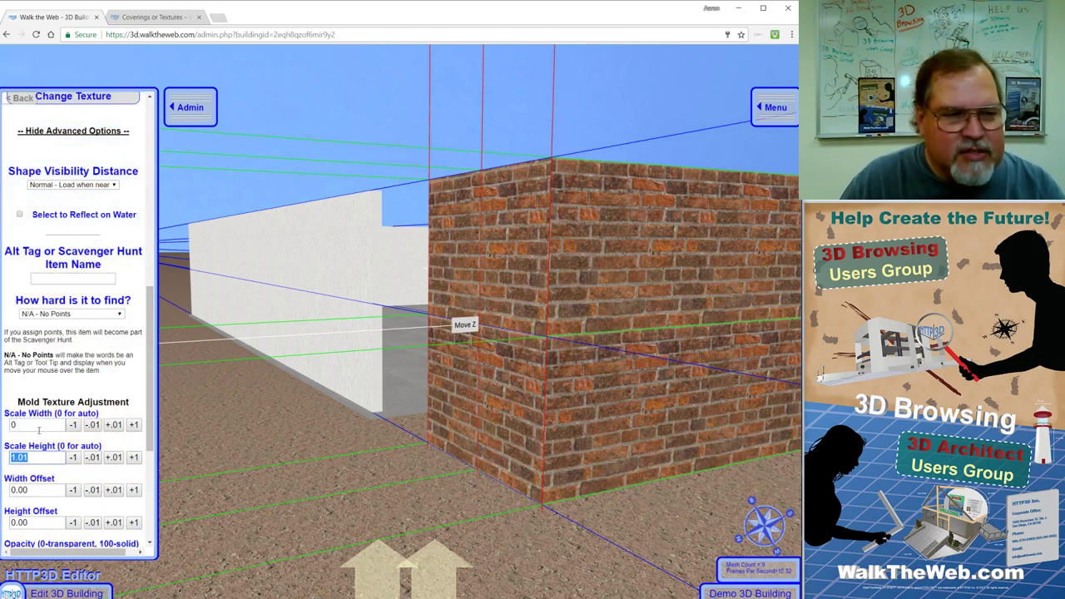
text(0)
click(39, 425)
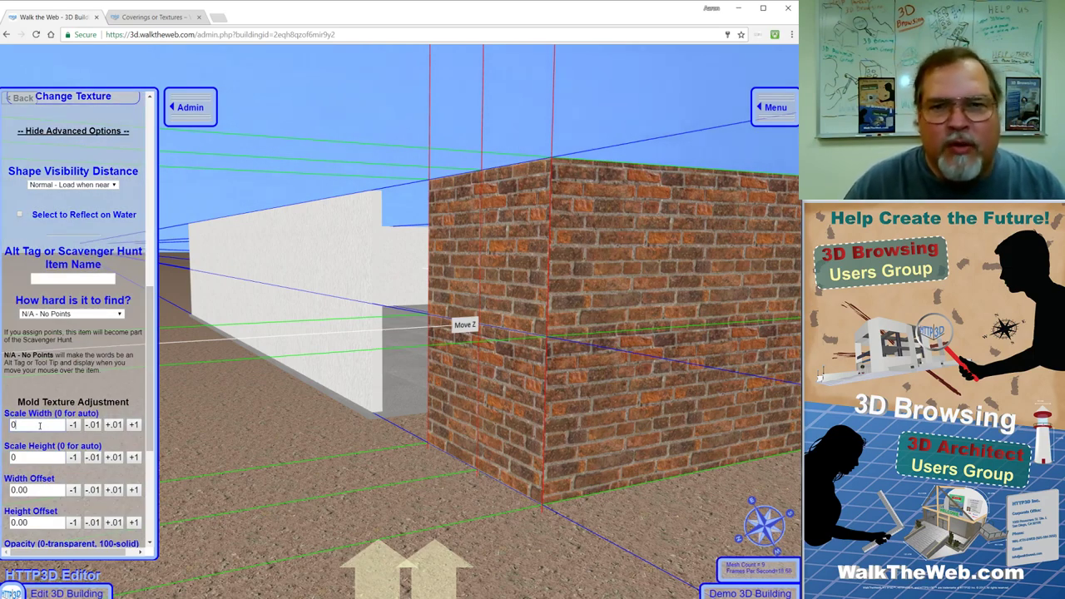
- Set Scale Width to 1.00 after trying 2.00, and set Scale Height to 1.00
click(134, 425)
click(134, 425)
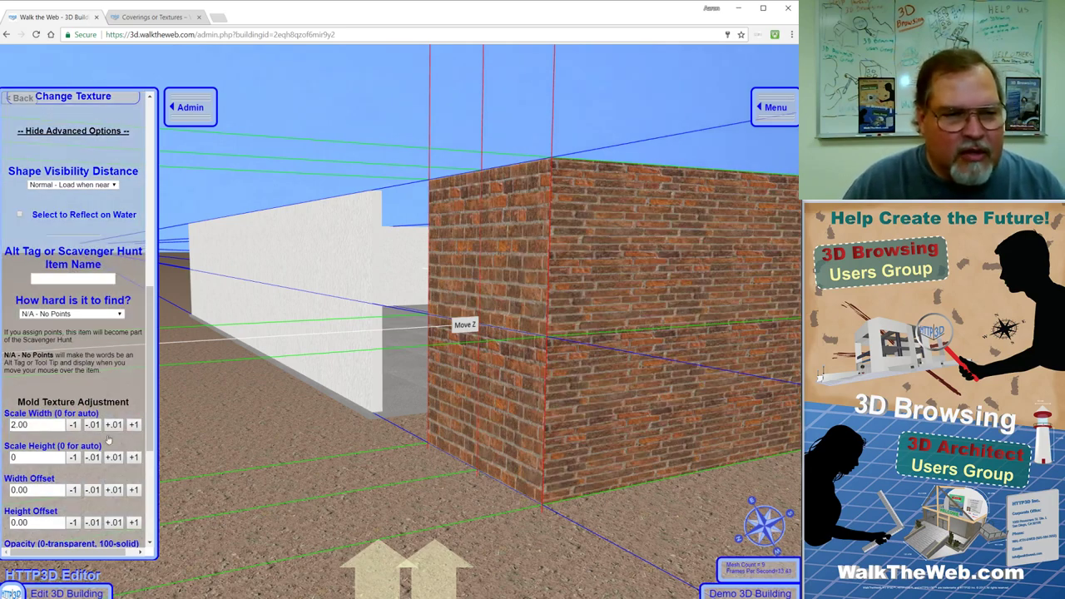
click(76, 427)
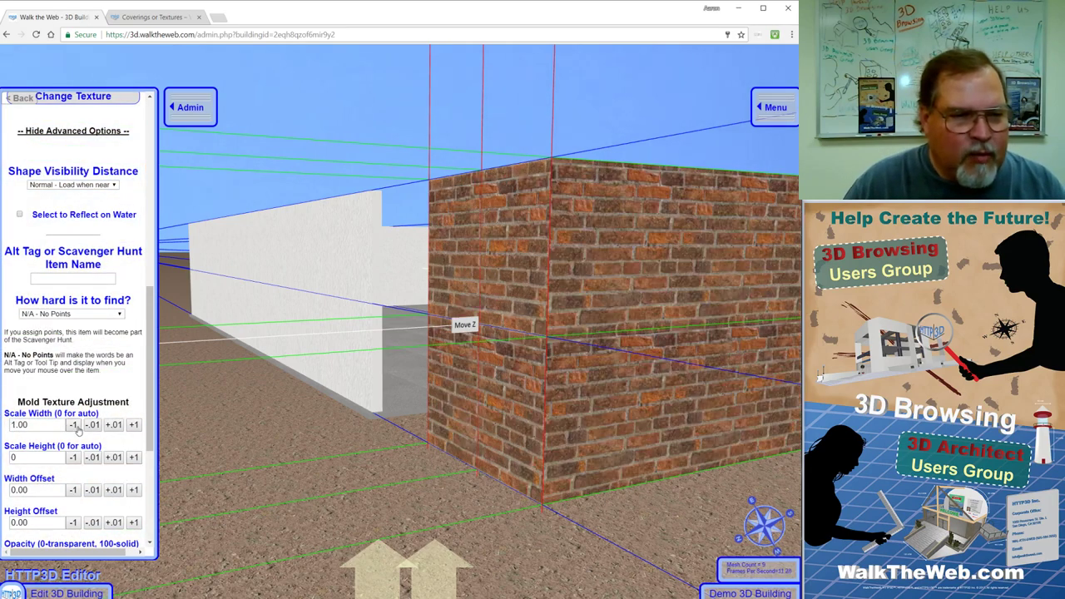
click(134, 458)
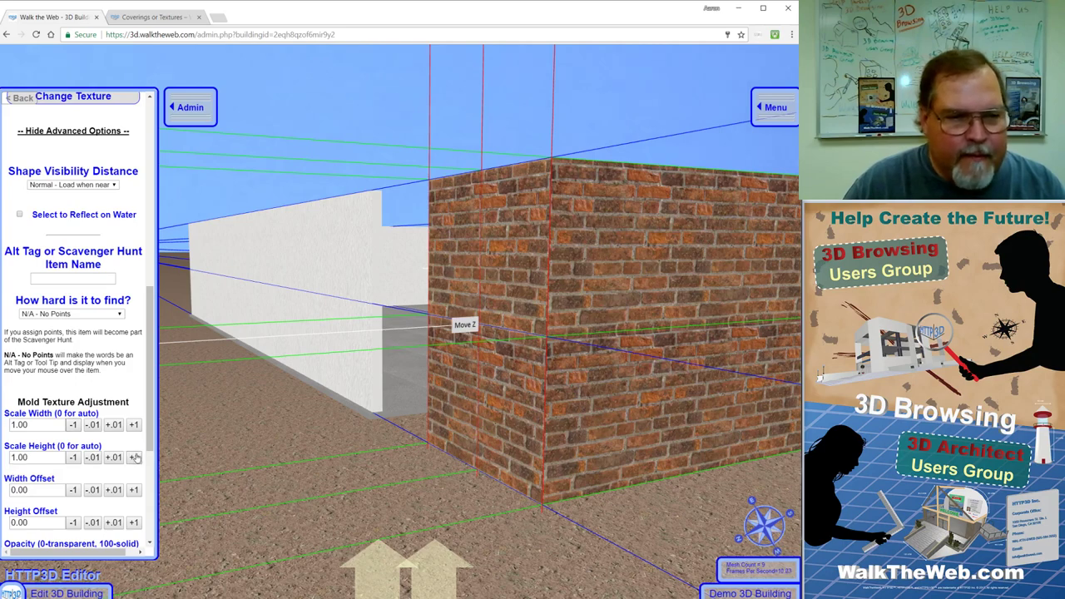
- Try Scale Height values from 0.85 up to 1.02, then return it to 1.00
click(92, 457)
click(93, 458)
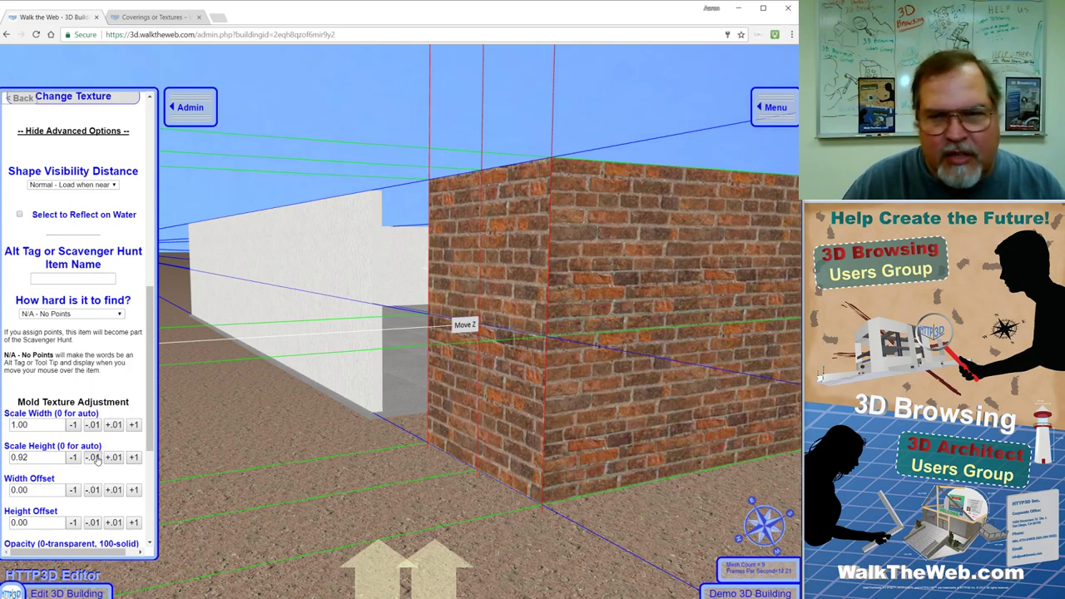
click(92, 458)
click(92, 458)
click(94, 457)
click(94, 458)
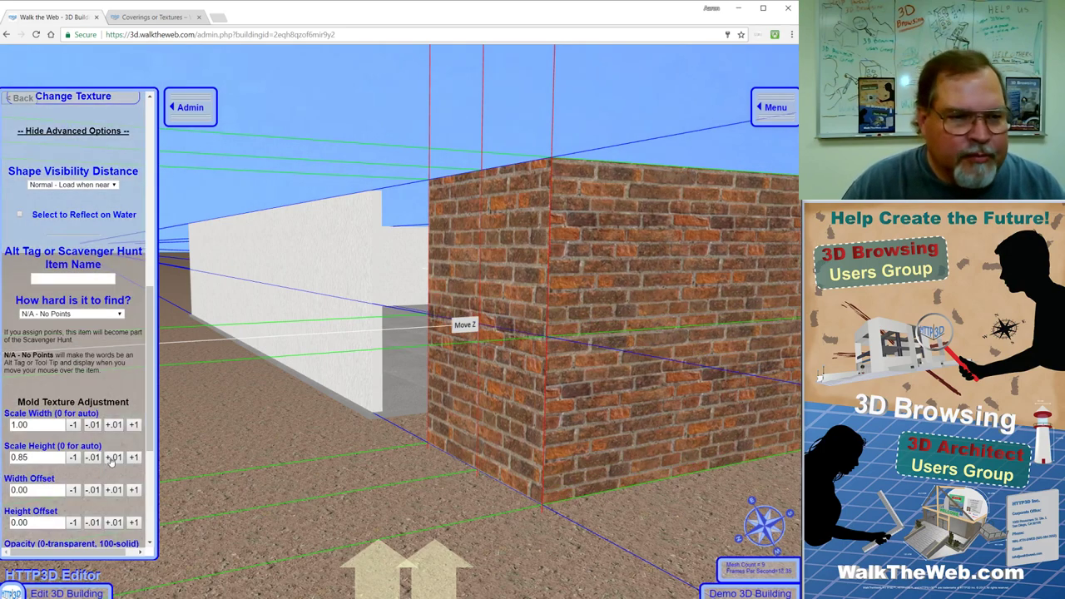
click(114, 458)
double_click(114, 457)
double_click(114, 458)
click(114, 458)
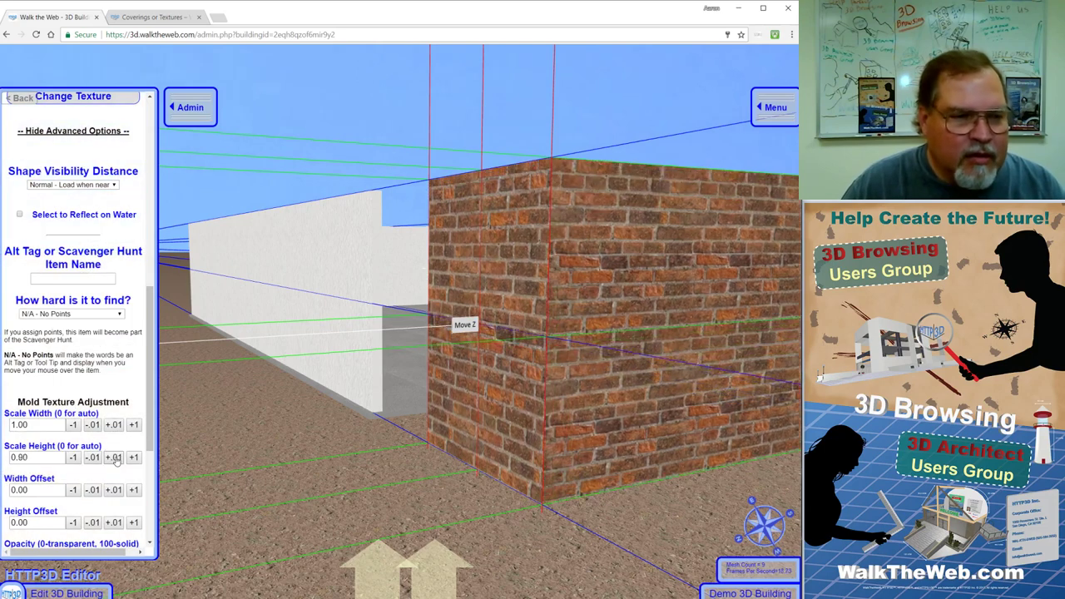
double_click(114, 458)
click(114, 458)
double_click(114, 457)
double_click(114, 457)
double_click(114, 457)
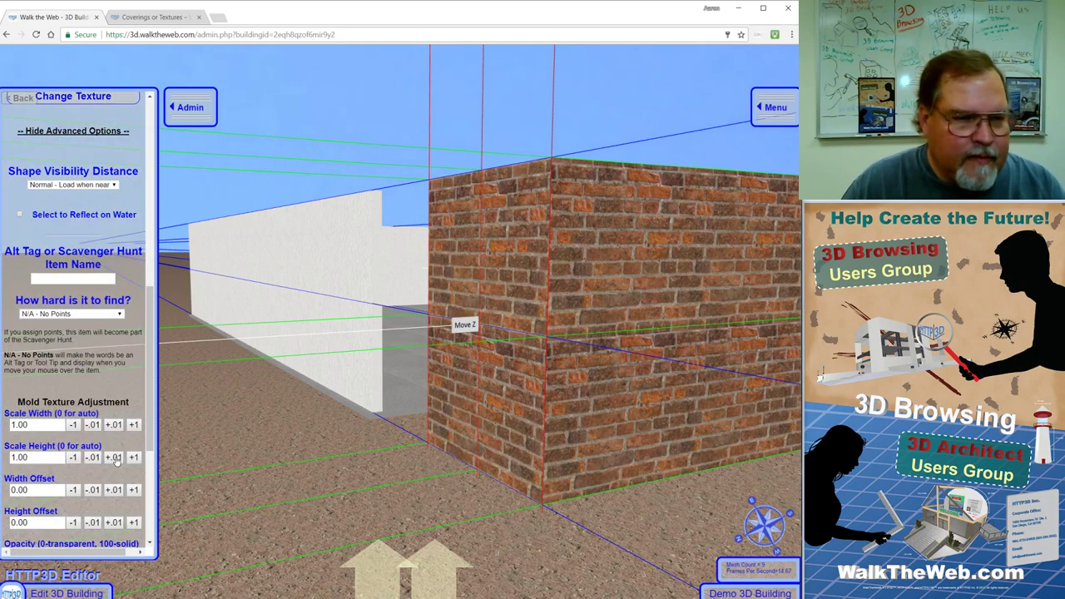
double_click(114, 458)
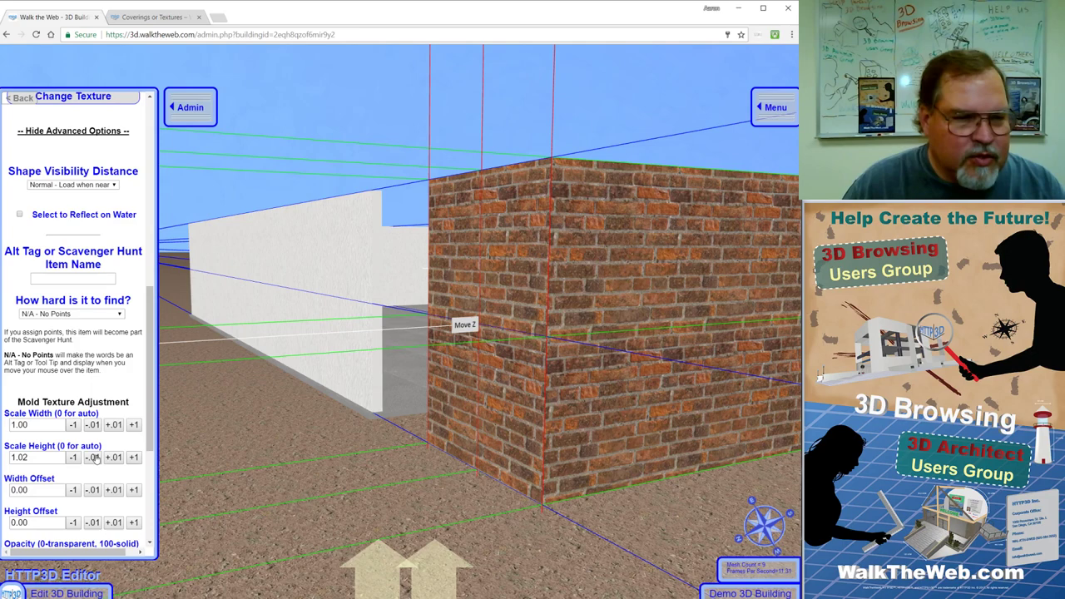
double_click(94, 458)
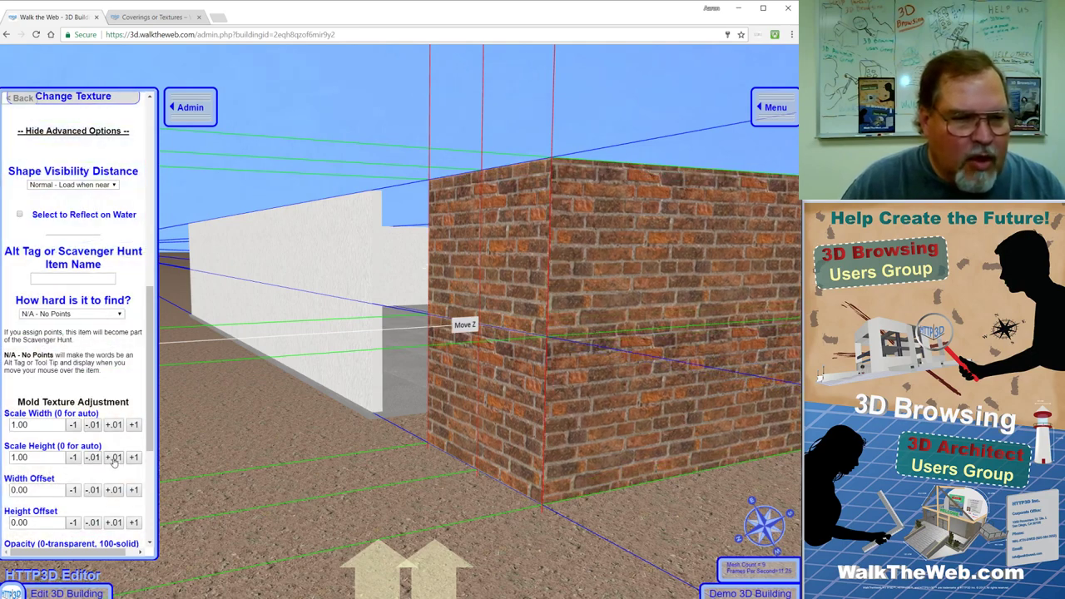
- Raise Scale Height to 12.00 in whole steps, then lower it back toward 1.00
double_click(135, 458)
double_click(135, 459)
double_click(135, 458)
double_click(135, 458)
double_click(135, 458)
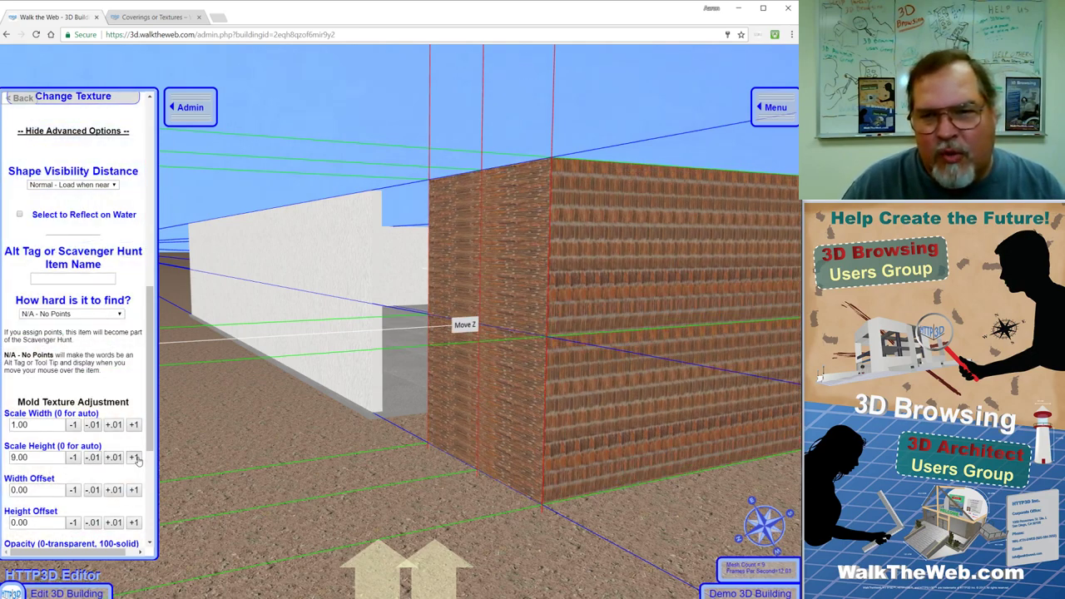
click(135, 458)
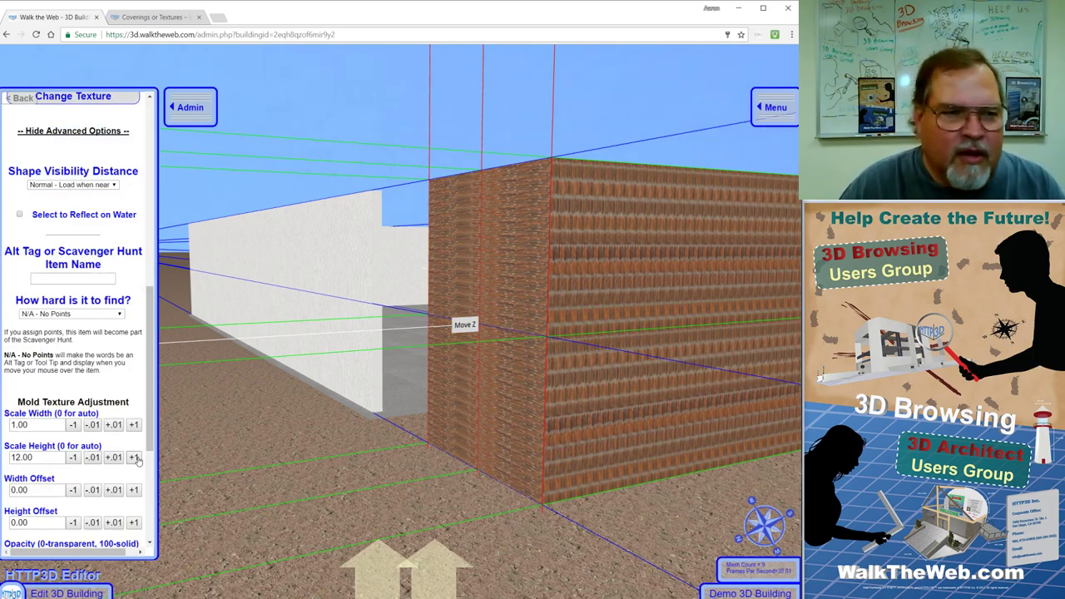
click(72, 458)
click(72, 457)
click(72, 457)
click(73, 458)
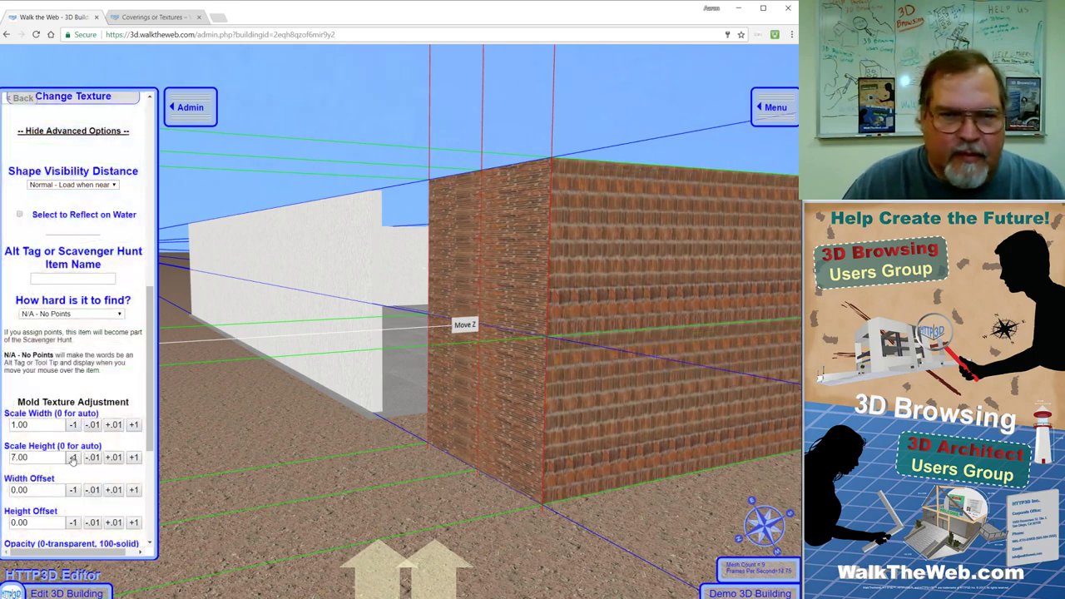
click(72, 457)
click(73, 458)
click(72, 458)
click(73, 458)
click(73, 457)
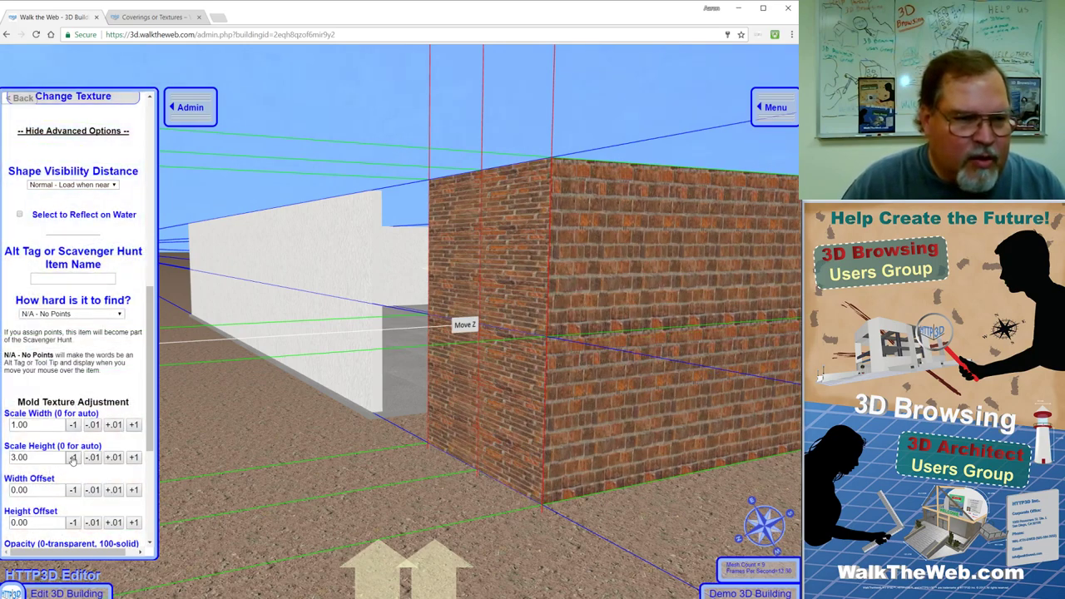
click(72, 457)
click(72, 457)
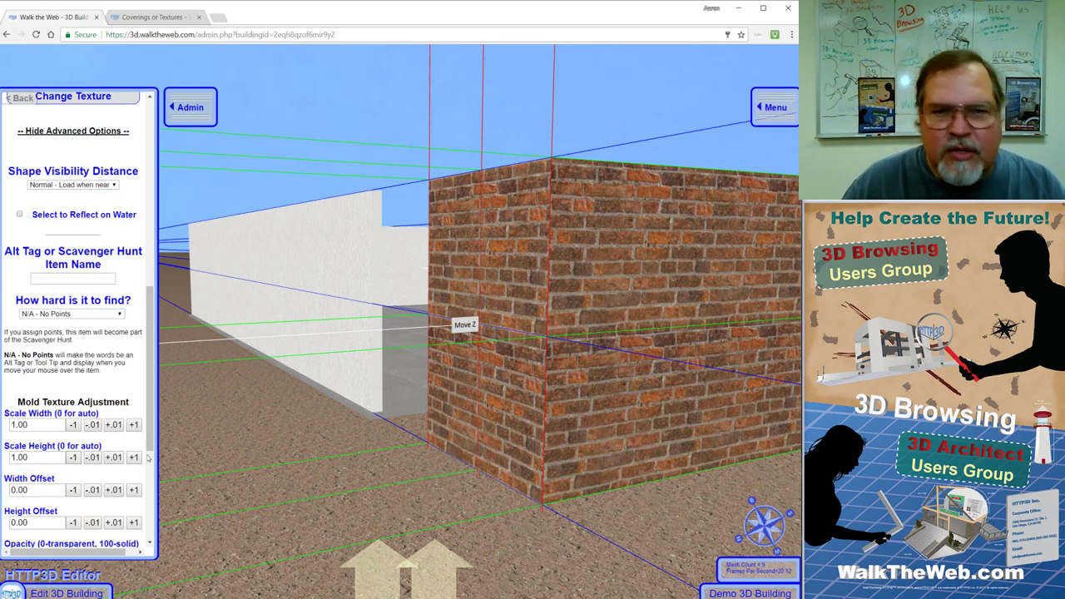
- Set the brick texture's Width Offset to 0.25 and Height Offset to 0.23
scroll(150, 468, down, 1)
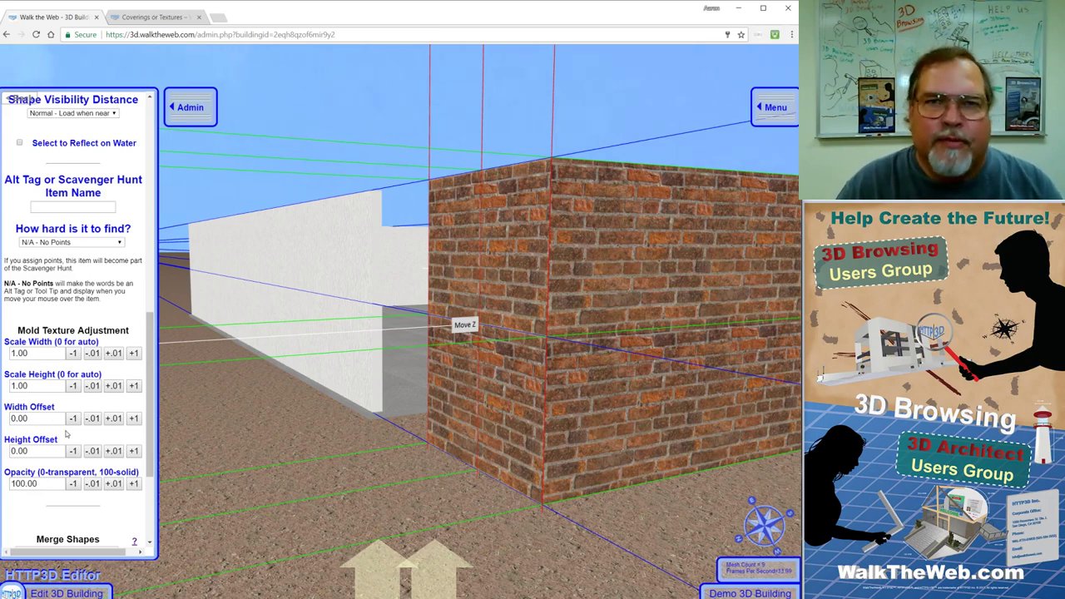
click(114, 418)
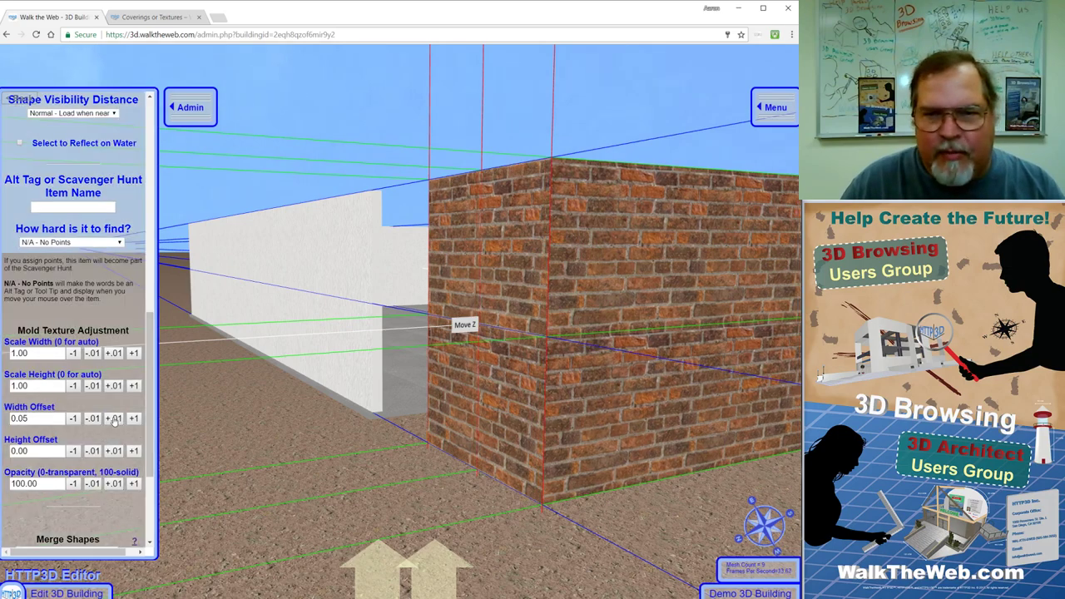
click(114, 419)
click(114, 418)
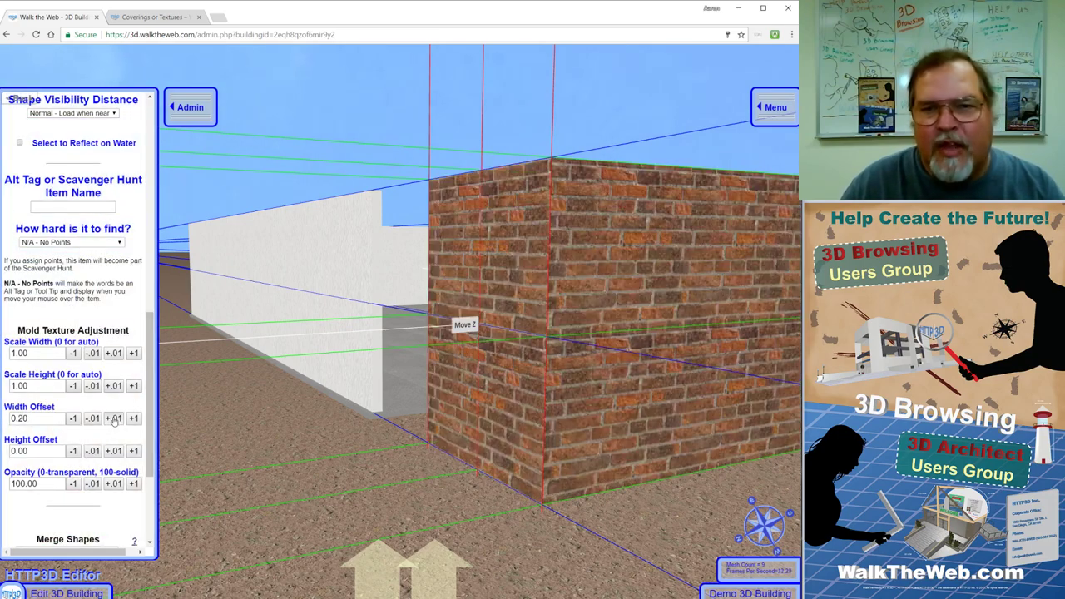
click(114, 418)
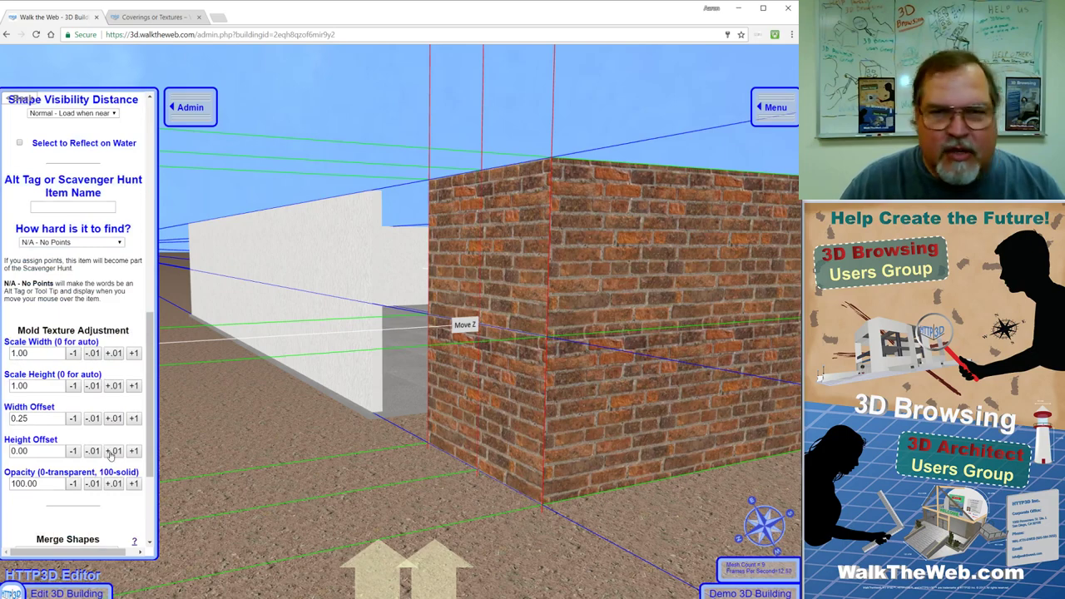
click(113, 451)
click(114, 451)
click(114, 451)
click(114, 451)
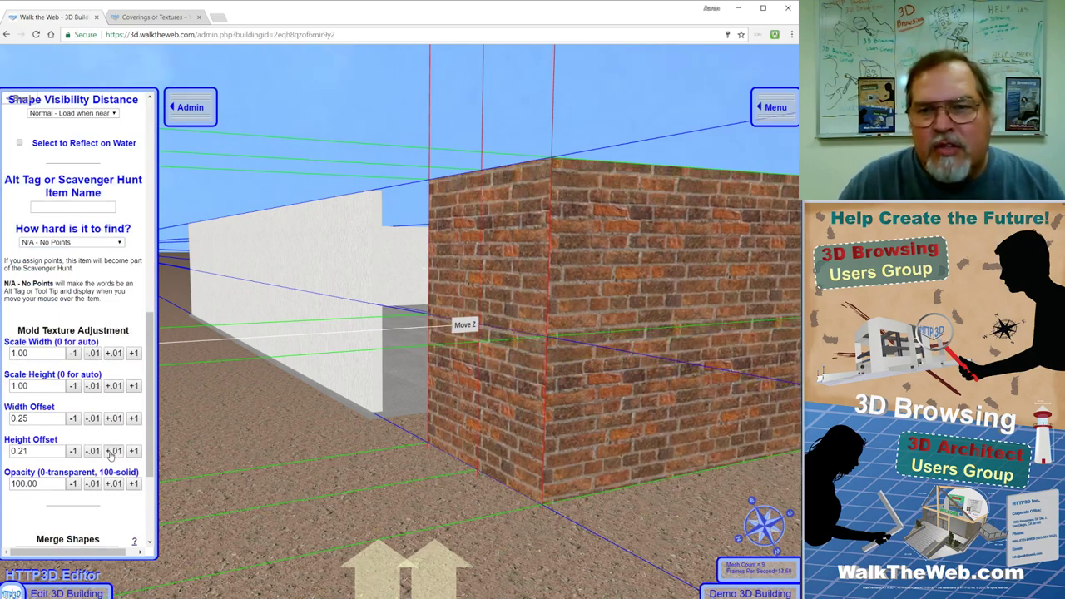
click(114, 451)
click(114, 451)
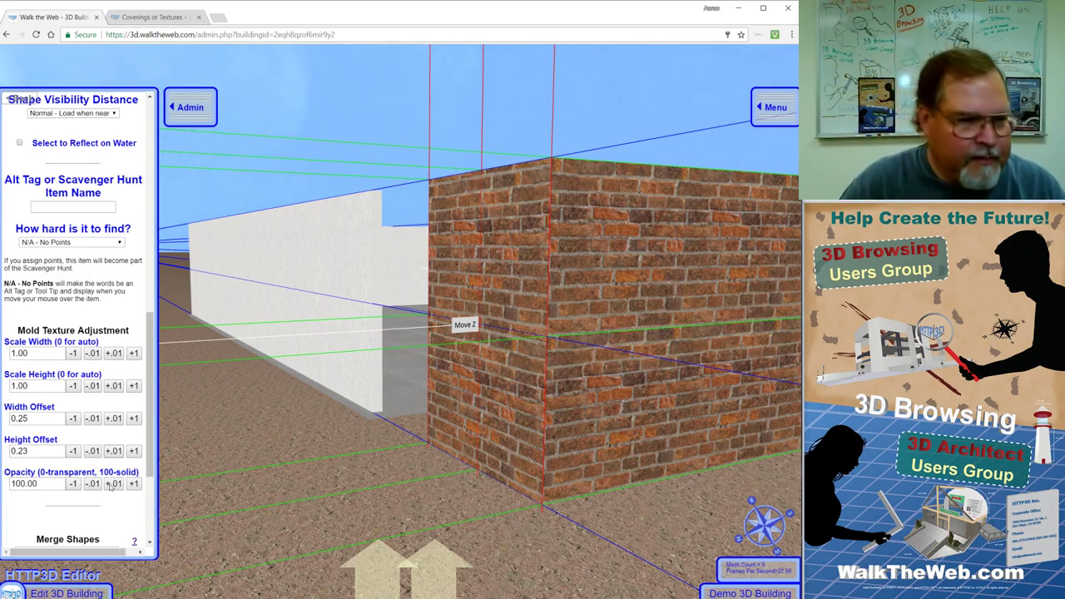
scroll(154, 509, down, 3)
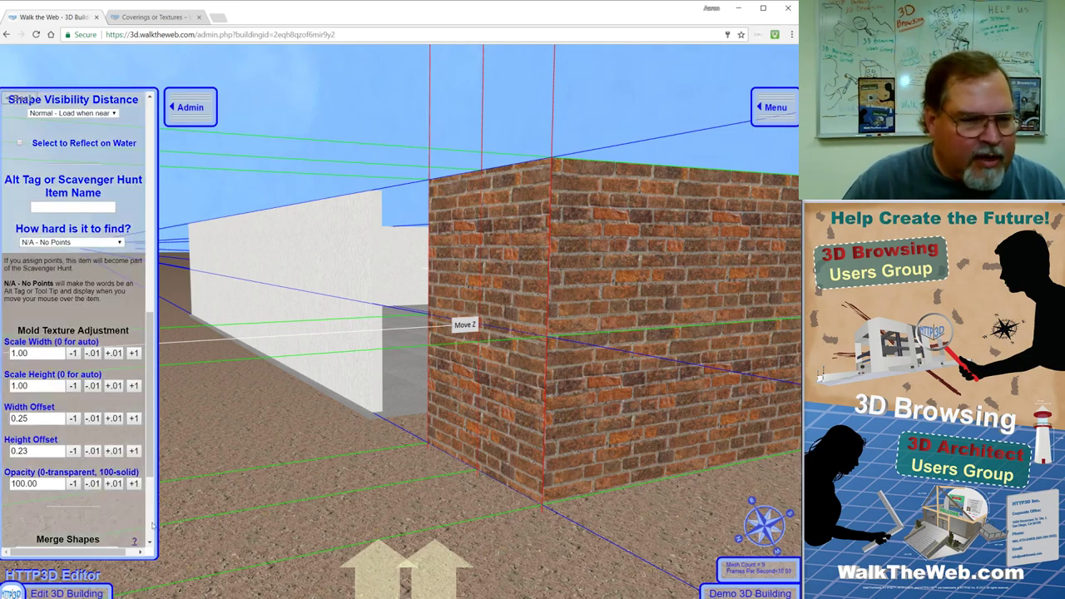
- Save the brick box's texture changes and reopen the box for editing
click(95, 497)
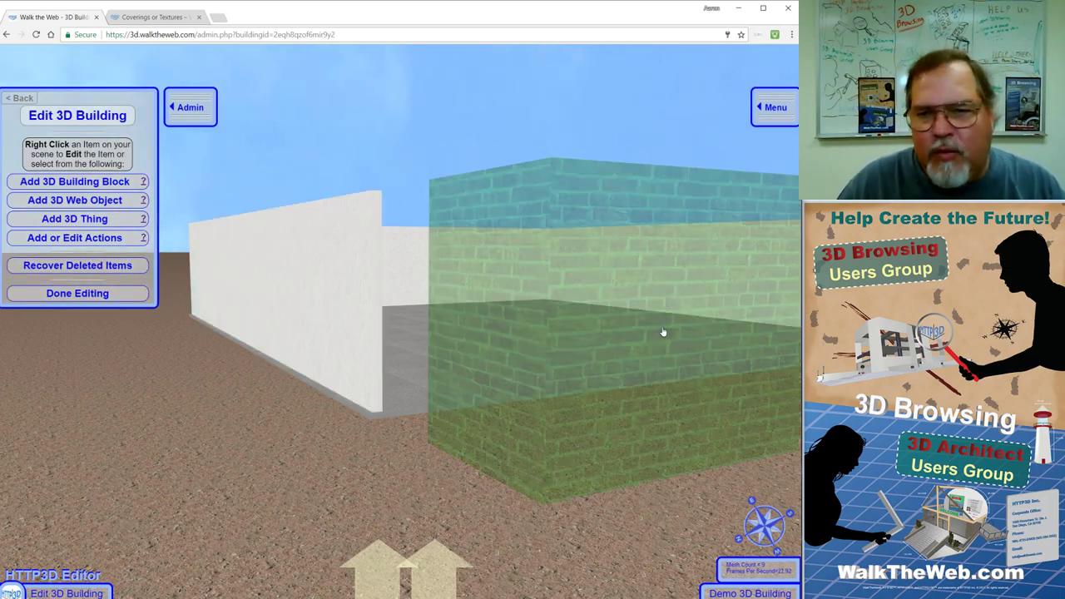
right_click(663, 332)
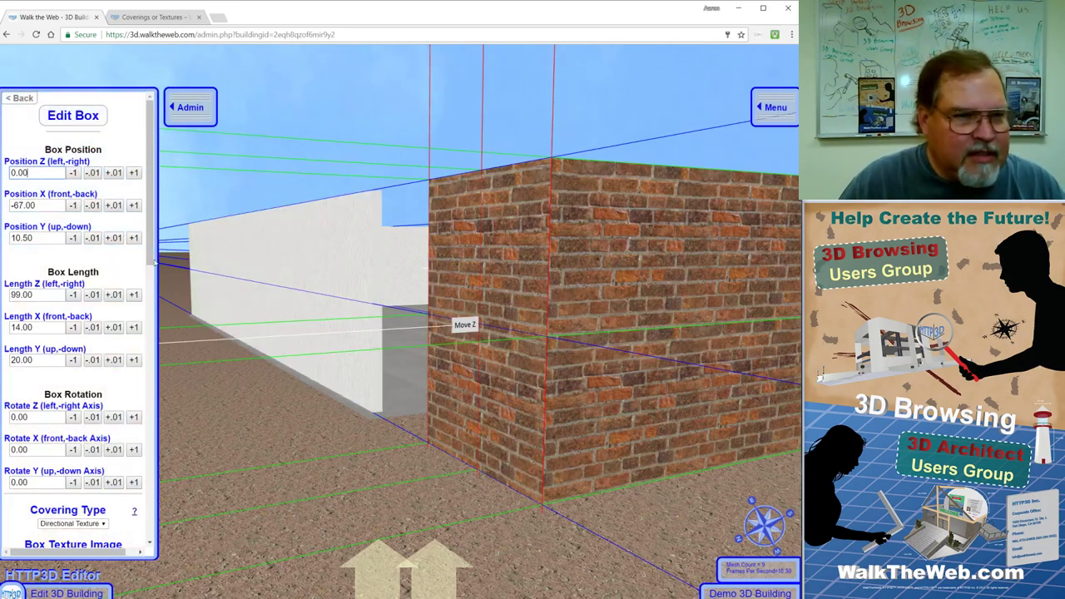
drag(153, 265, 153, 398)
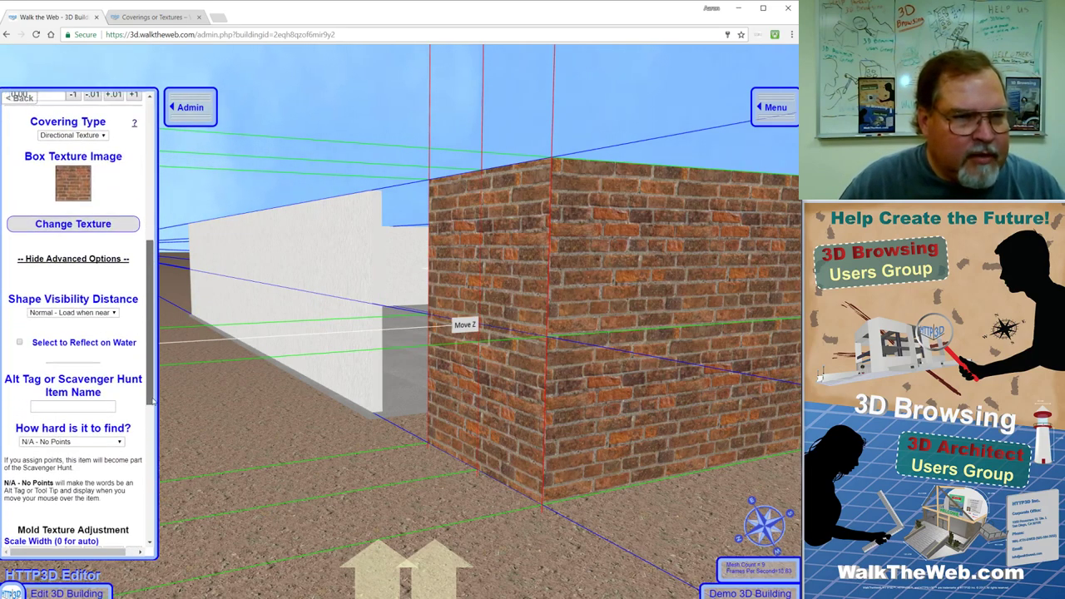
- Open the image chooser at My Images and start uploading an image from the computer
click(101, 226)
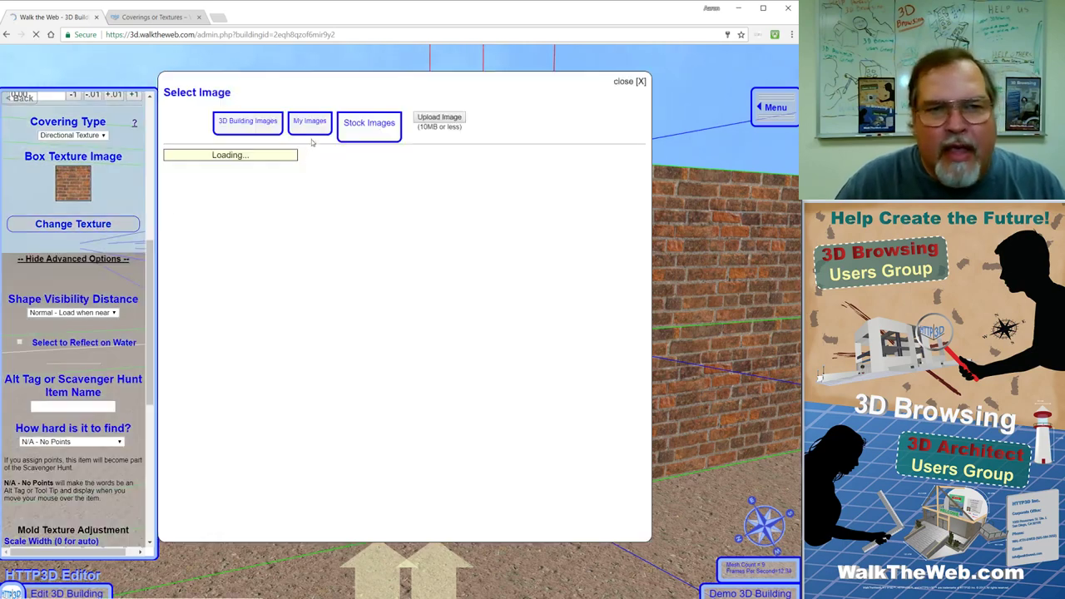
click(313, 126)
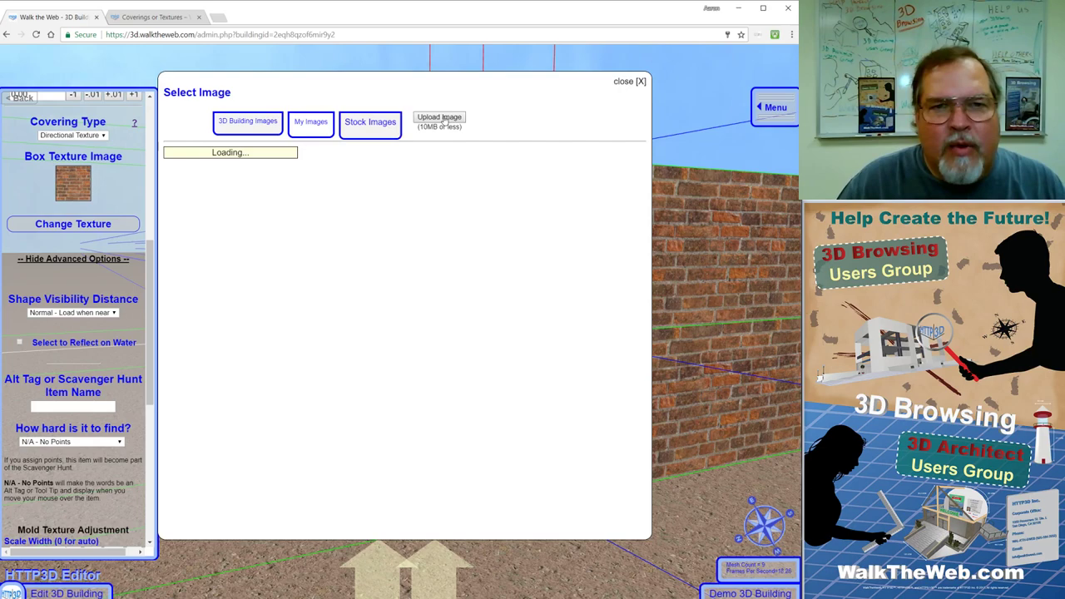
click(446, 119)
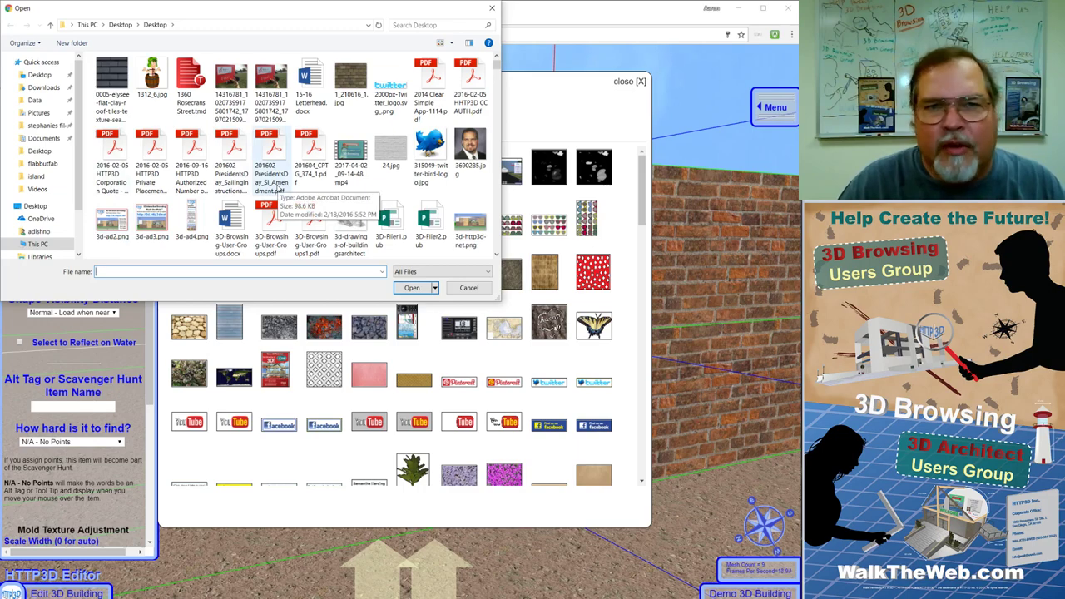
- Choose patternRedYellow.jpg on the Desktop and upload it as a texture image
scroll(279, 190, up, 5)
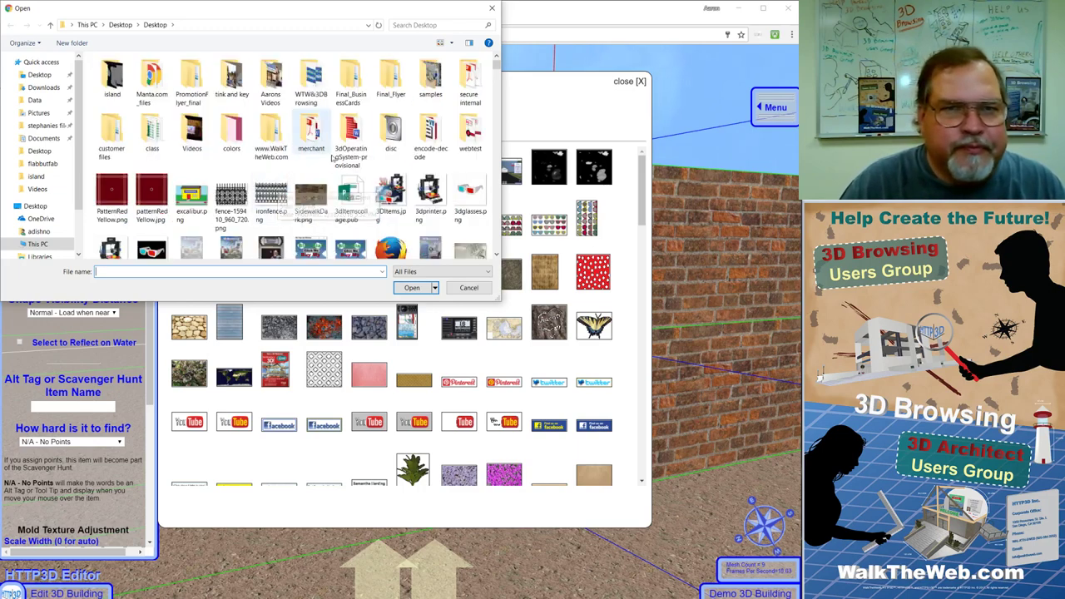
click(156, 198)
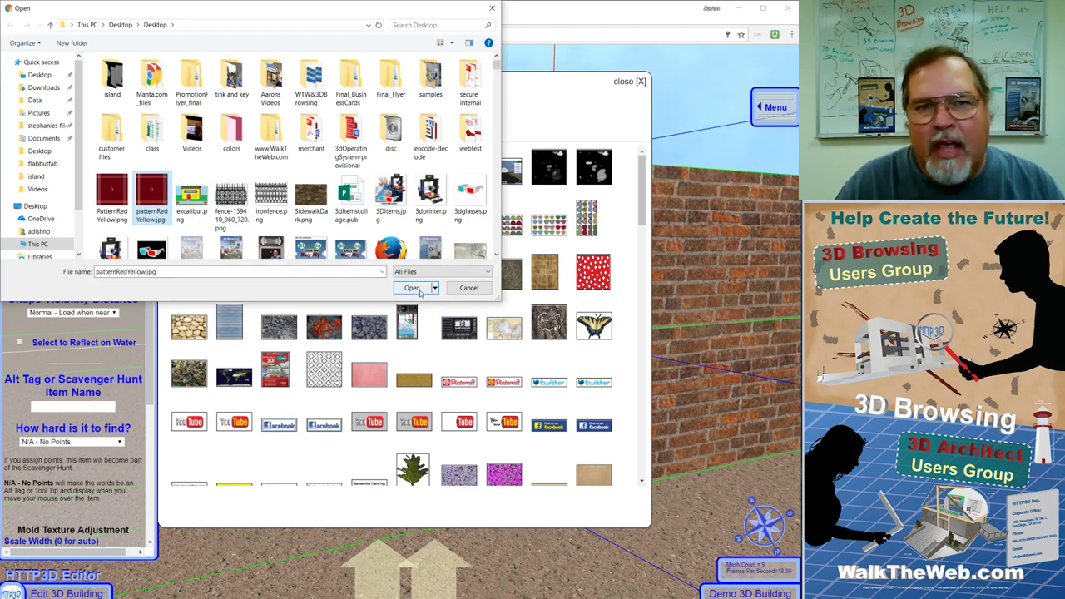
click(412, 288)
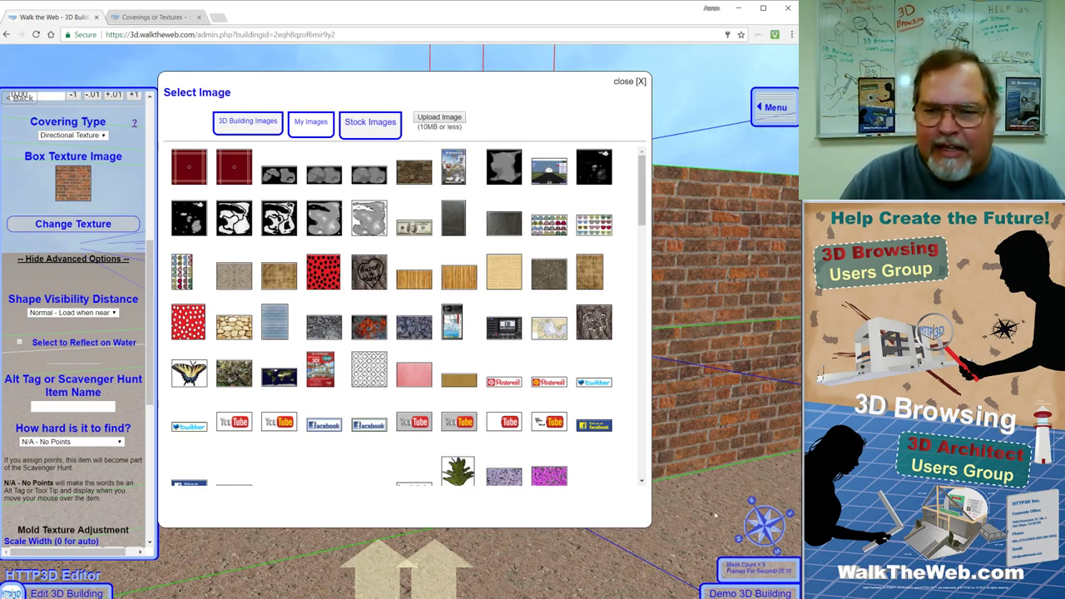
- Apply the uploaded red plaid image to the long wall, then view it from near and far
click(190, 169)
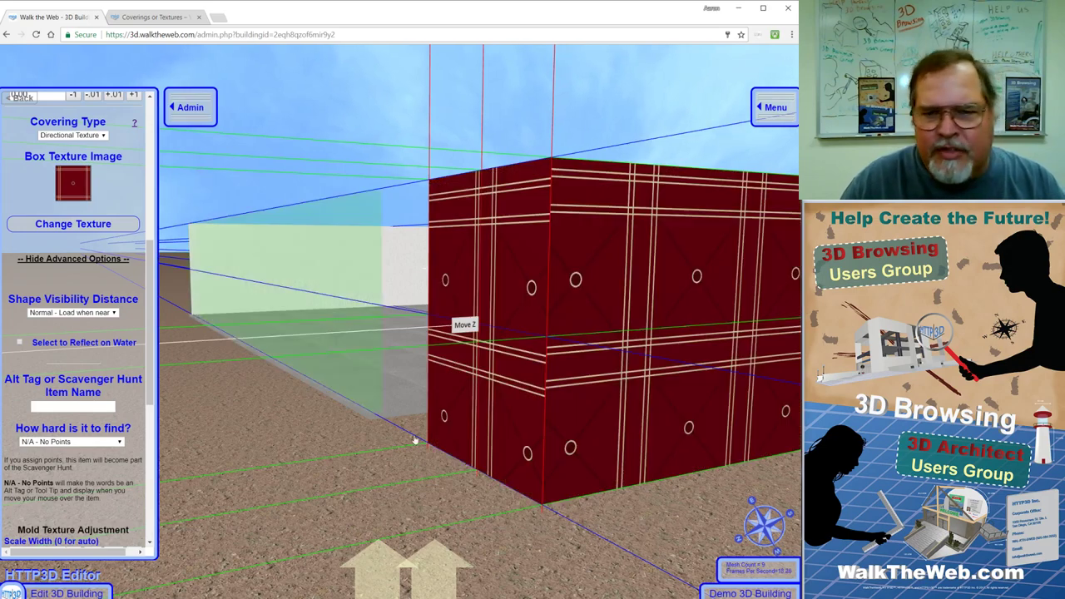
drag(413, 441, 586, 478)
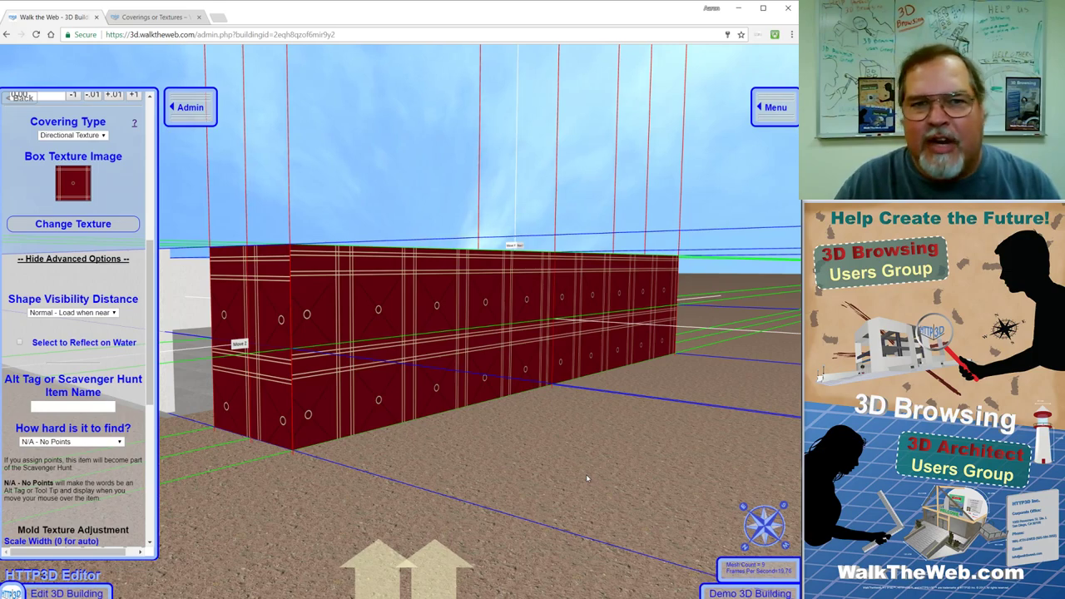
key(Down)
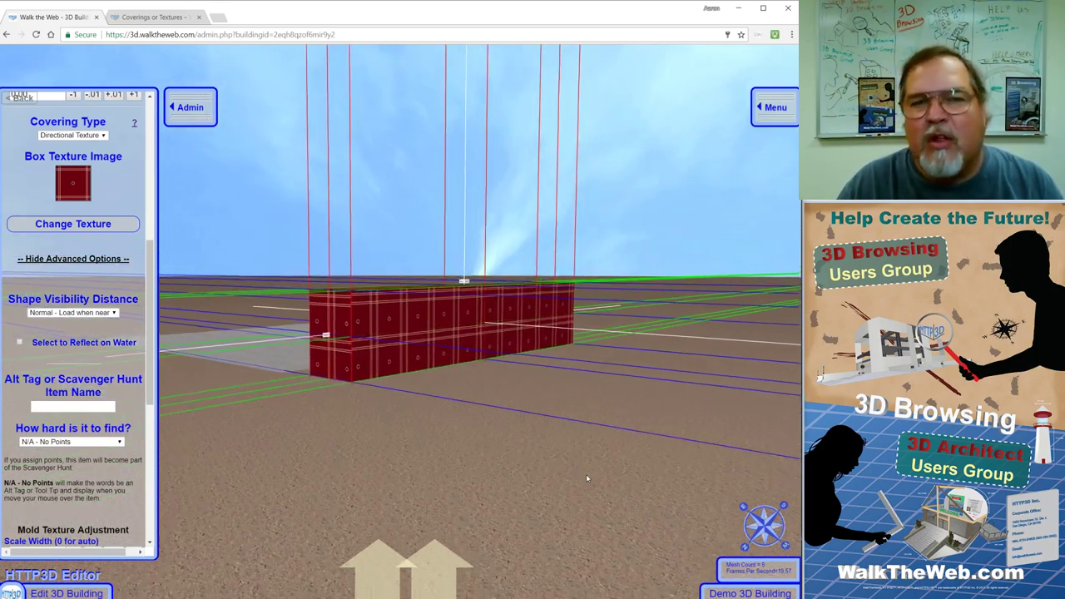
key(Up)
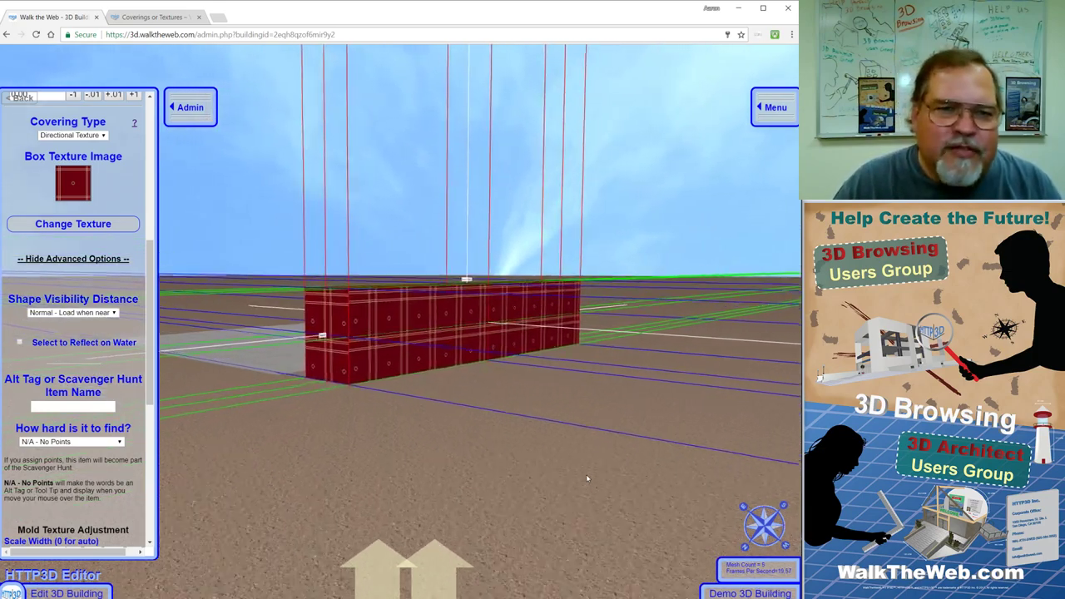
key(Up)
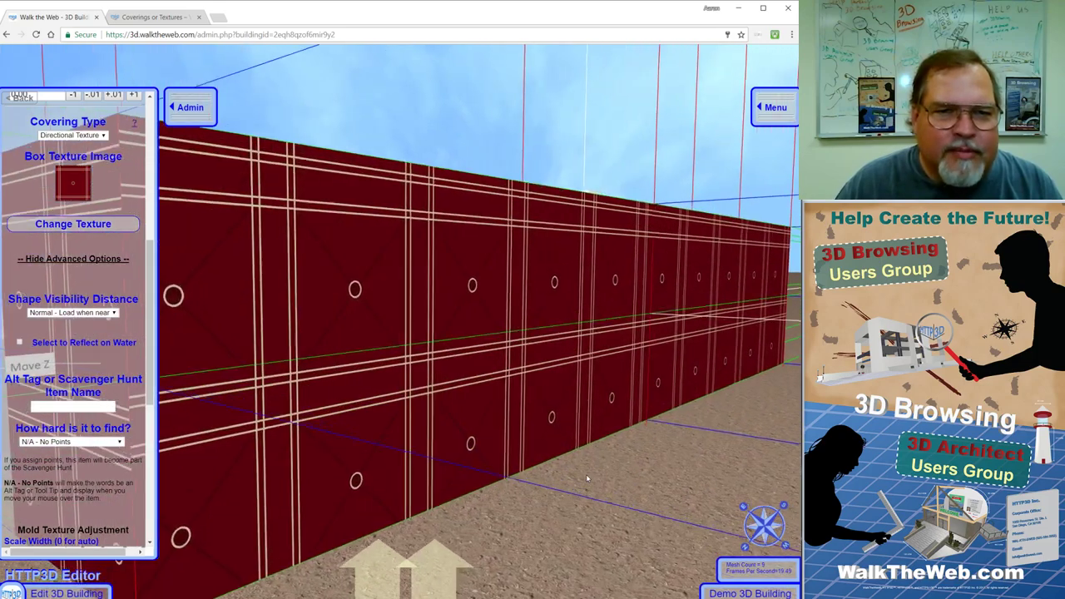
key(Up)
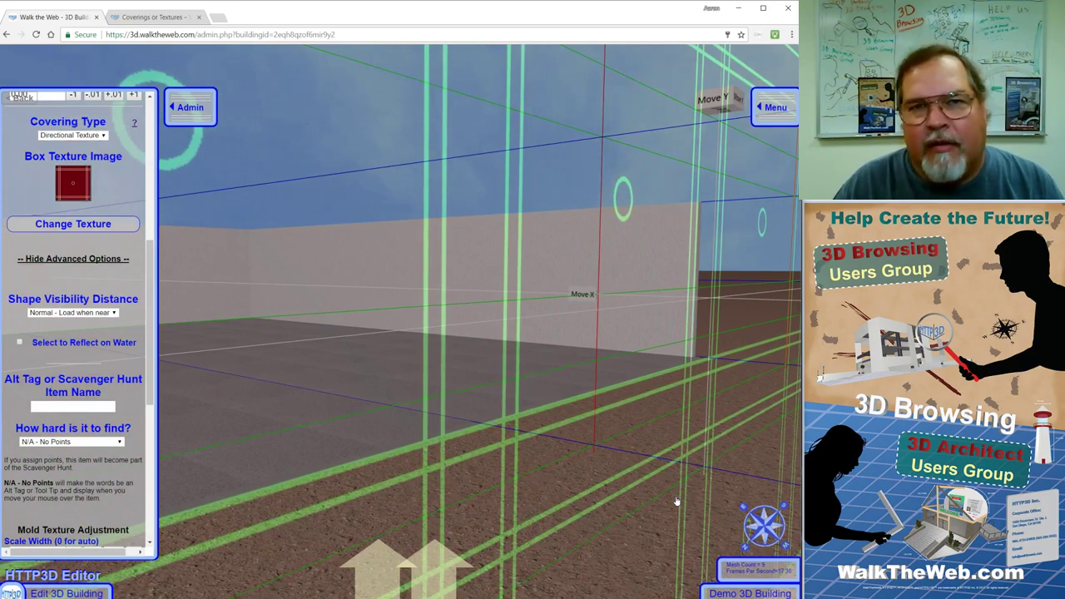
key(Down)
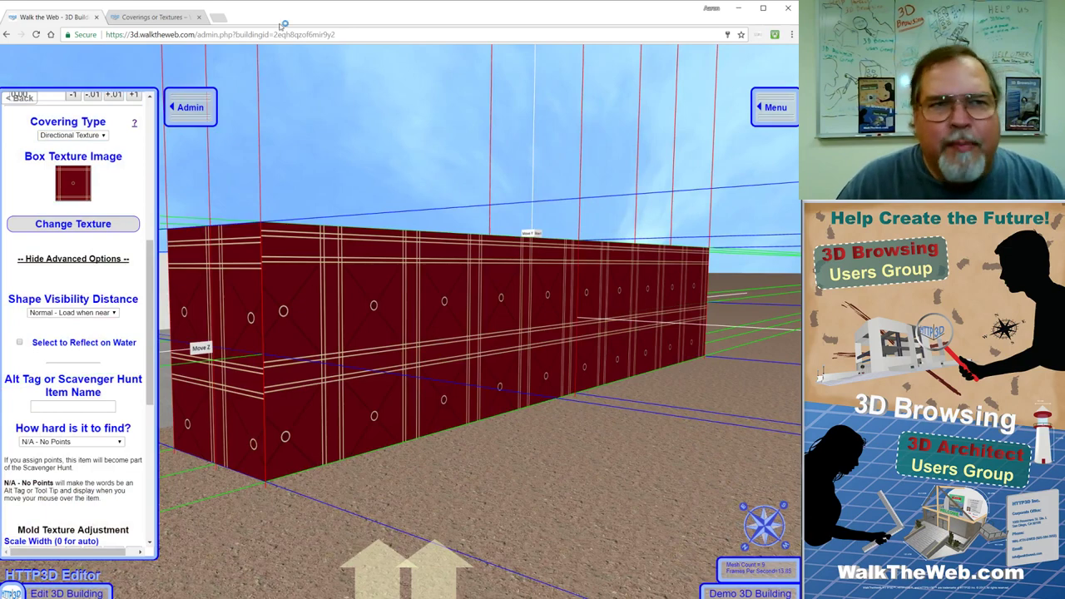
click(157, 19)
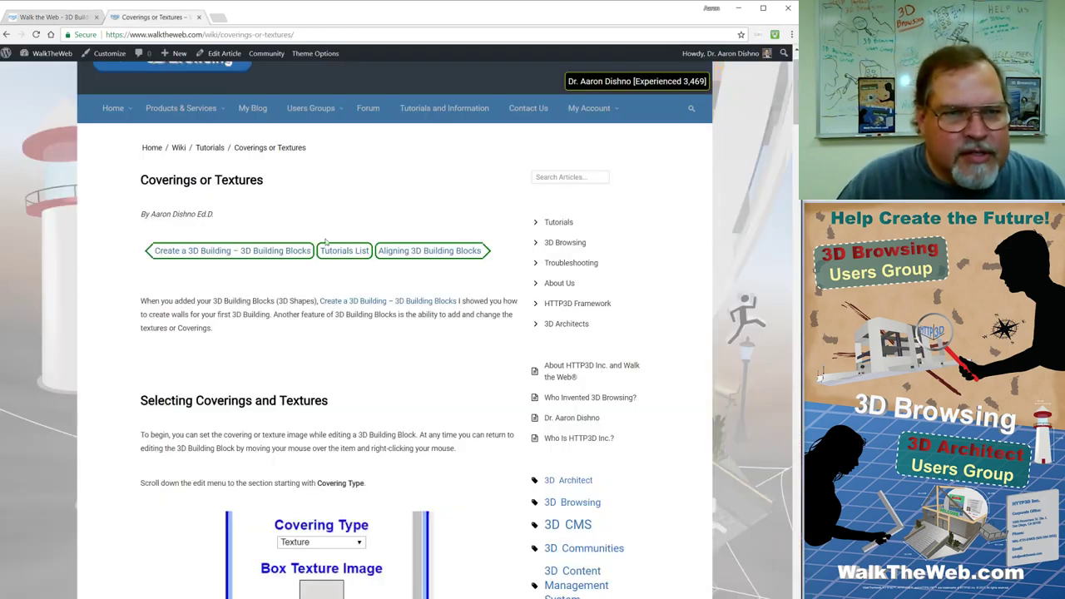
scroll(352, 359, down, 15)
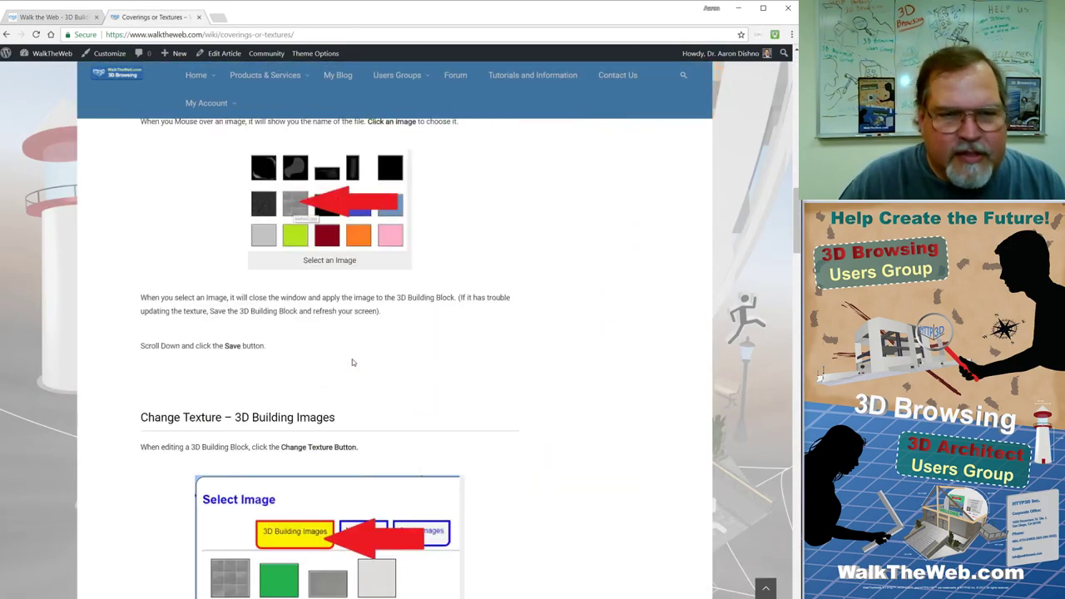
scroll(352, 360, down, 9)
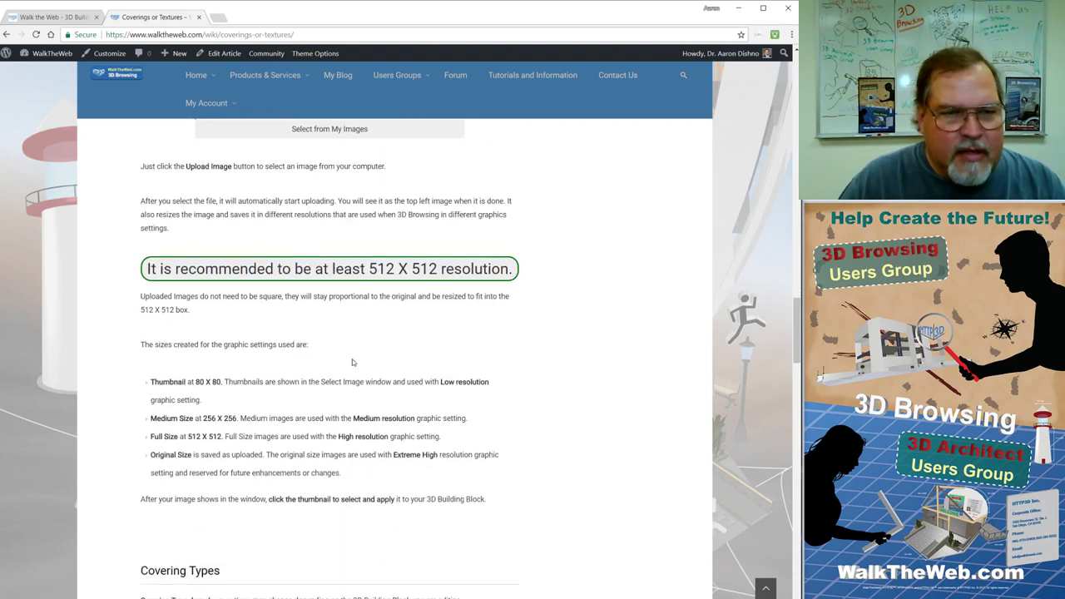
scroll(352, 361, down, 1)
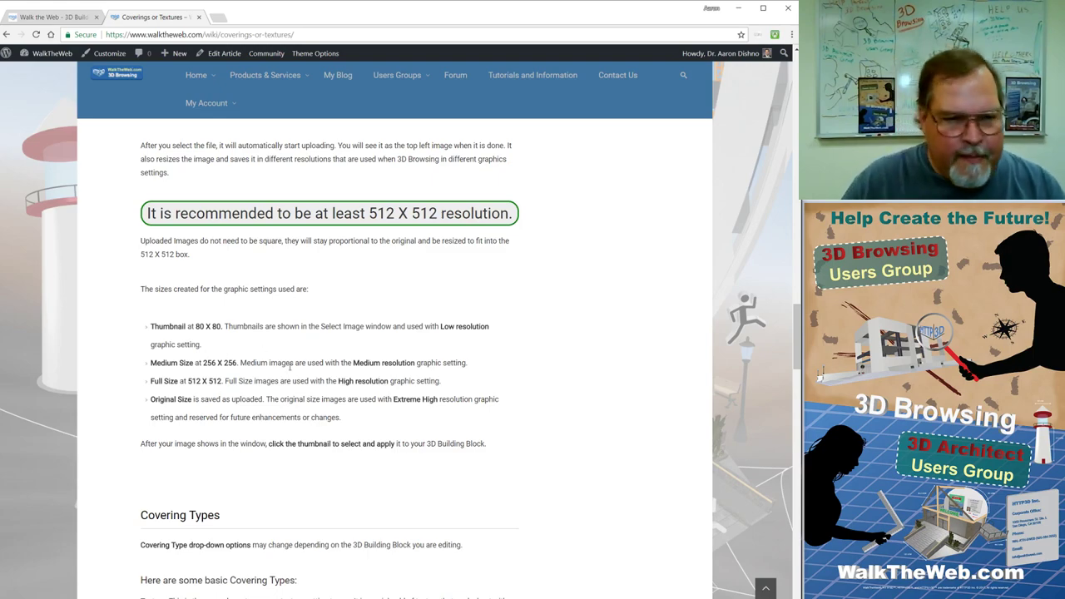
scroll(299, 392, down, 10)
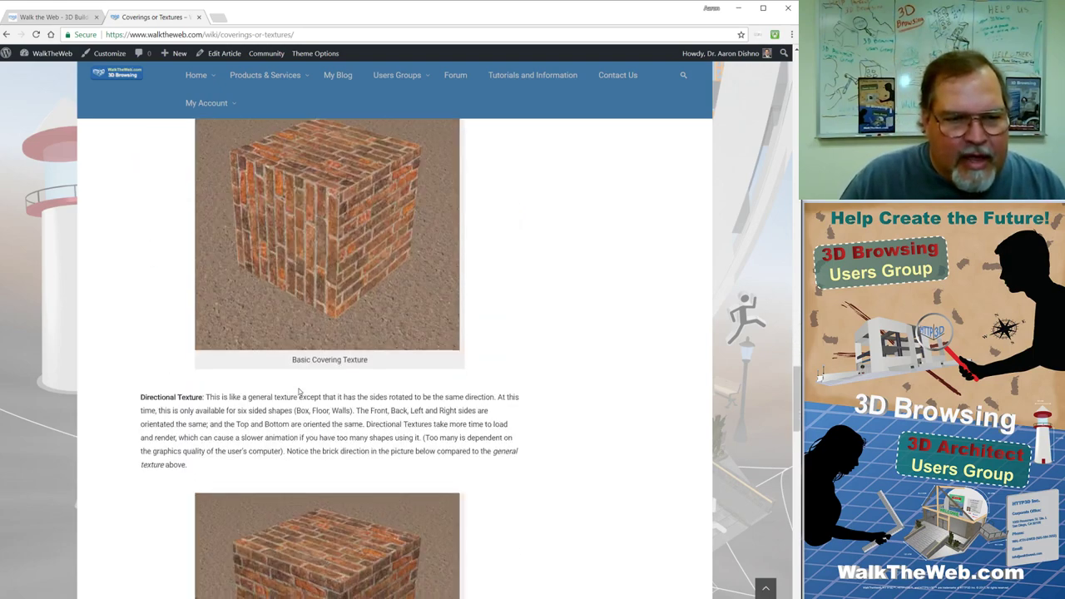
scroll(298, 387, down, 9)
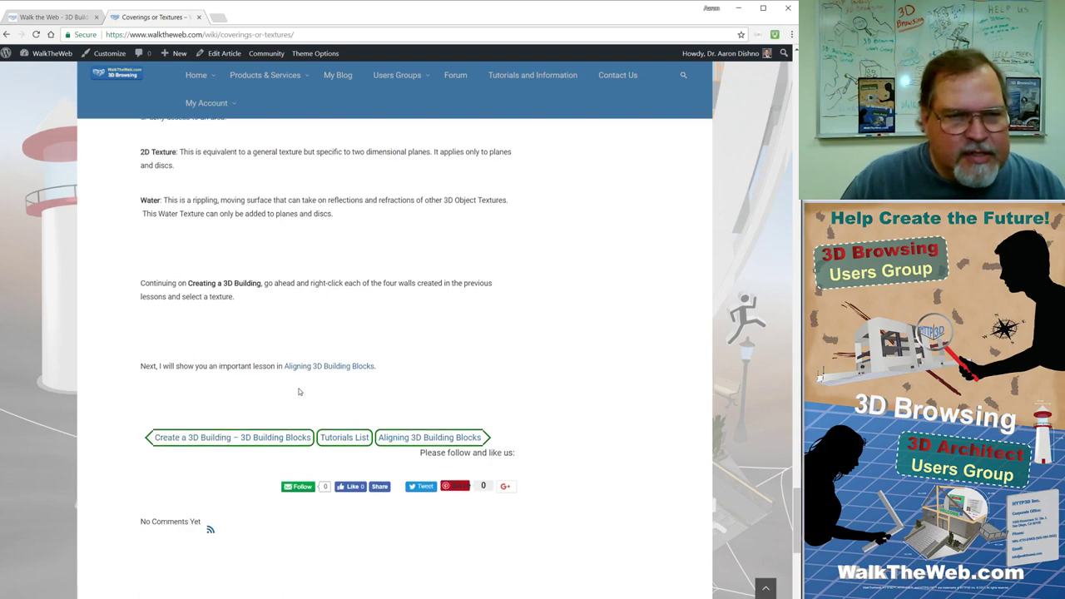
scroll(298, 389, up, 3)
scroll(298, 391, up, 15)
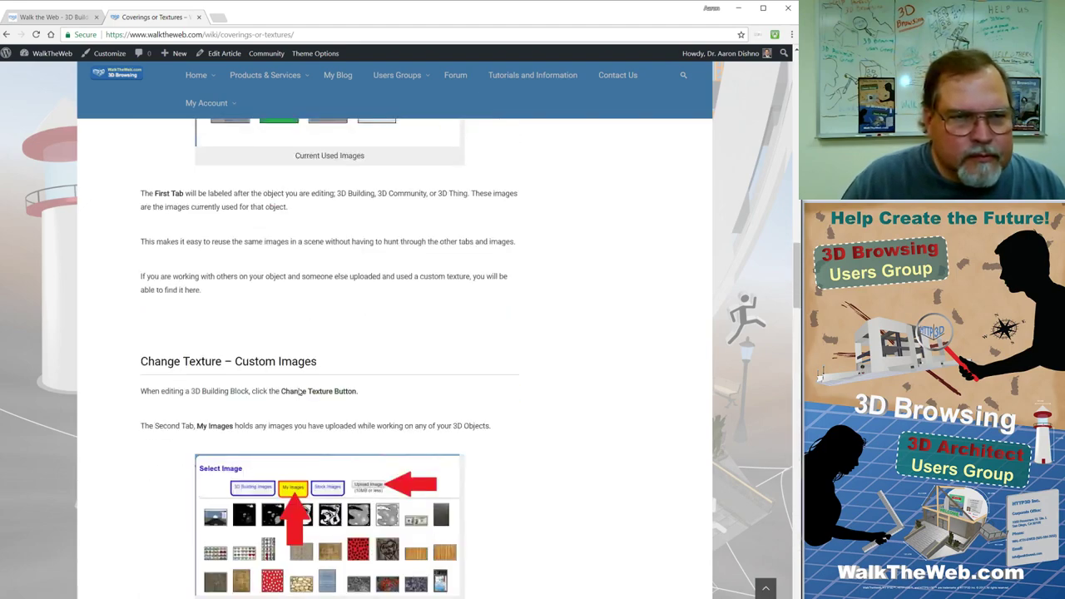
click(61, 18)
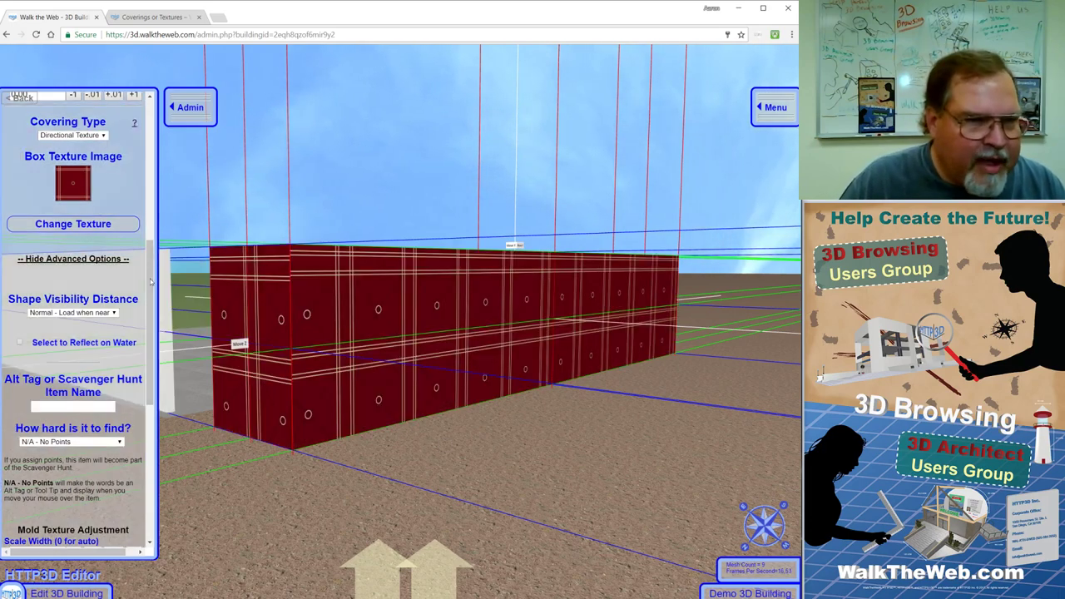
- Move the plaid wall to Position X -49 and thin it to Length X 1
scroll(134, 167, up, 5)
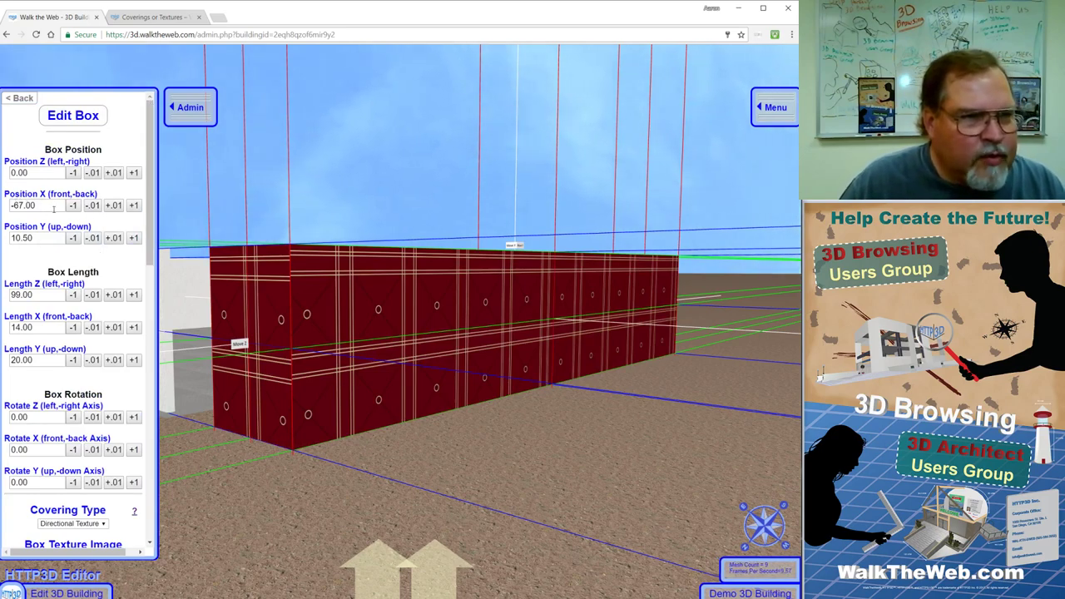
double_click(53, 209)
text(-49)
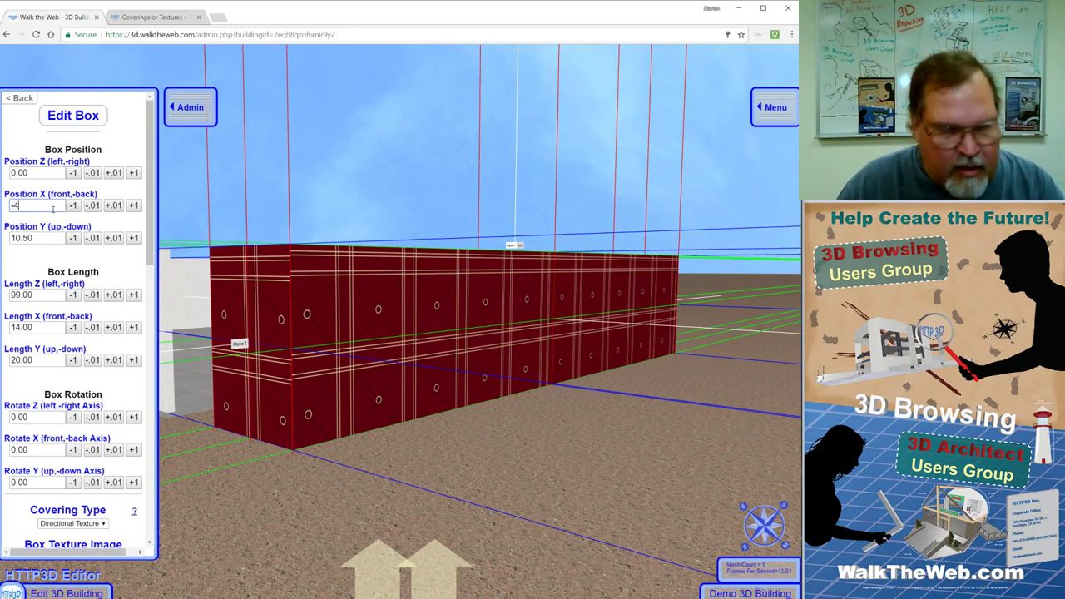
double_click(12, 328)
text(1)
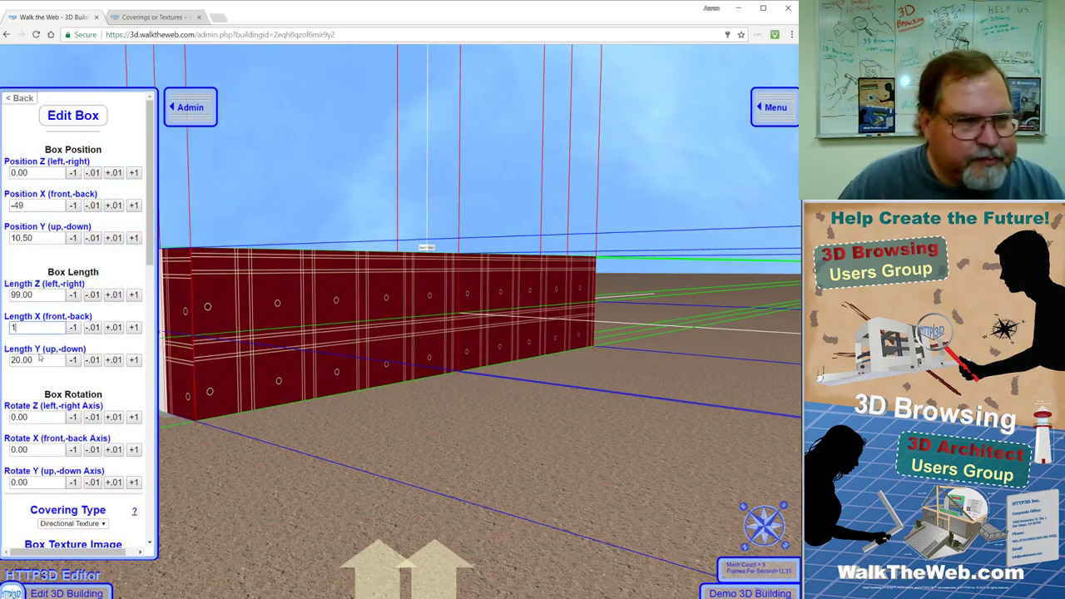
click(41, 358)
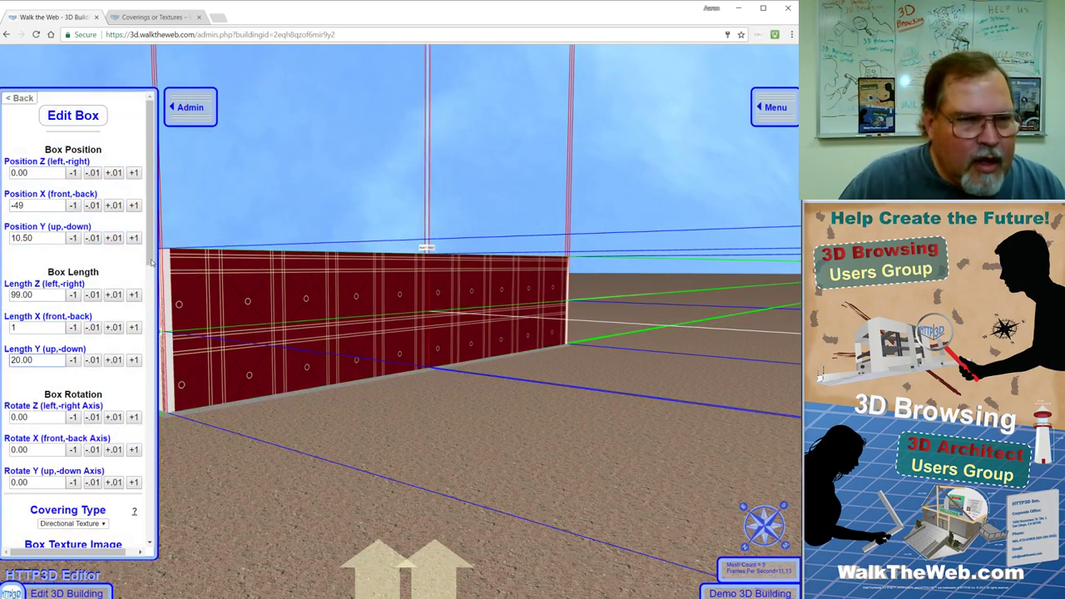
- Set the texture Width Offset and Height Offset to 0, then save the box
scroll(152, 349, down, 4)
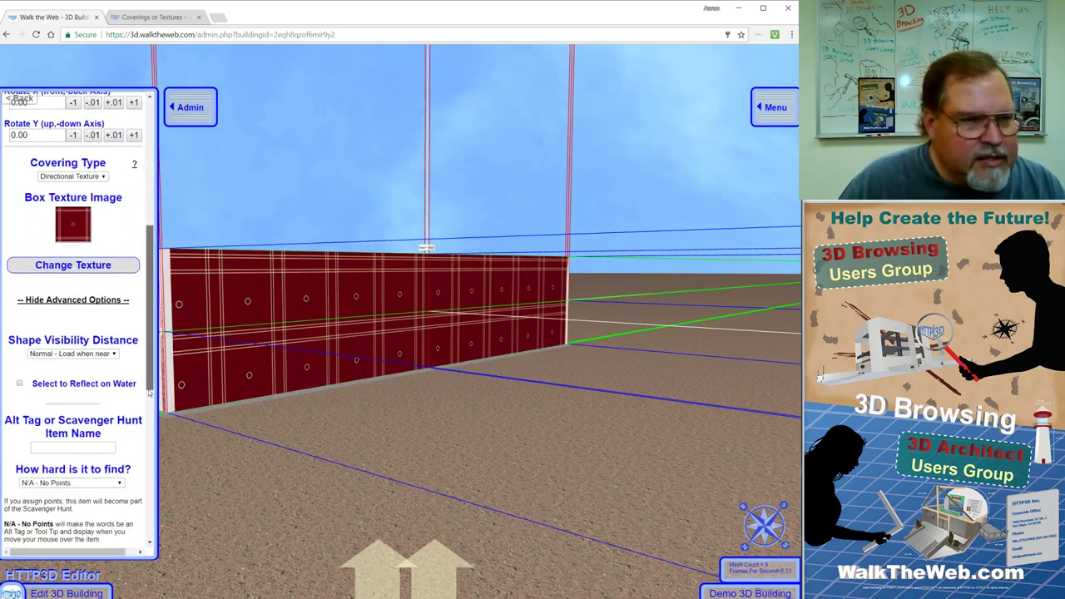
scroll(149, 392, down, 3)
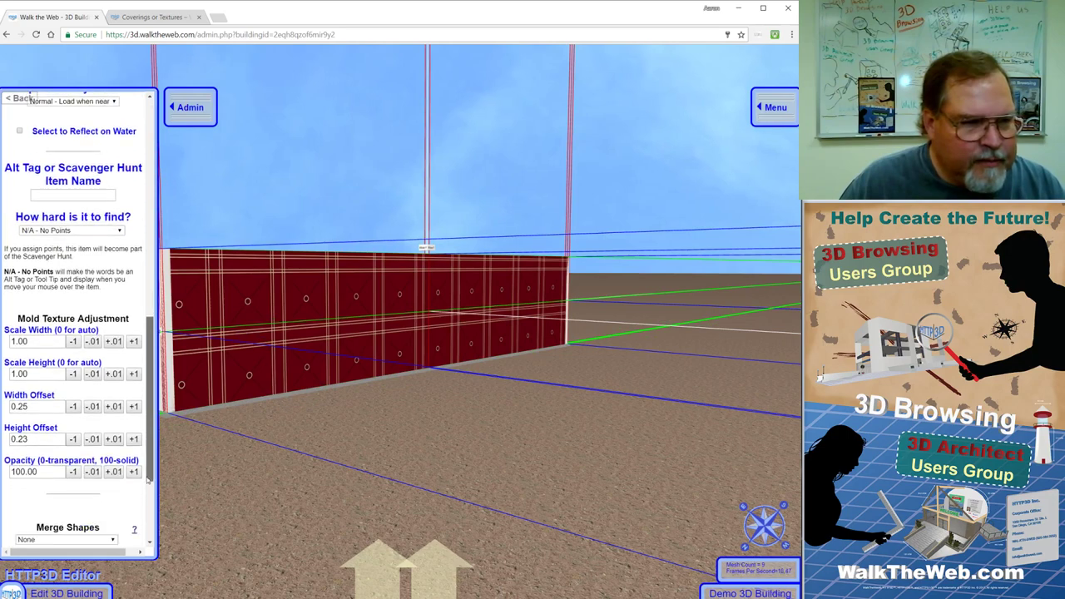
click(25, 404)
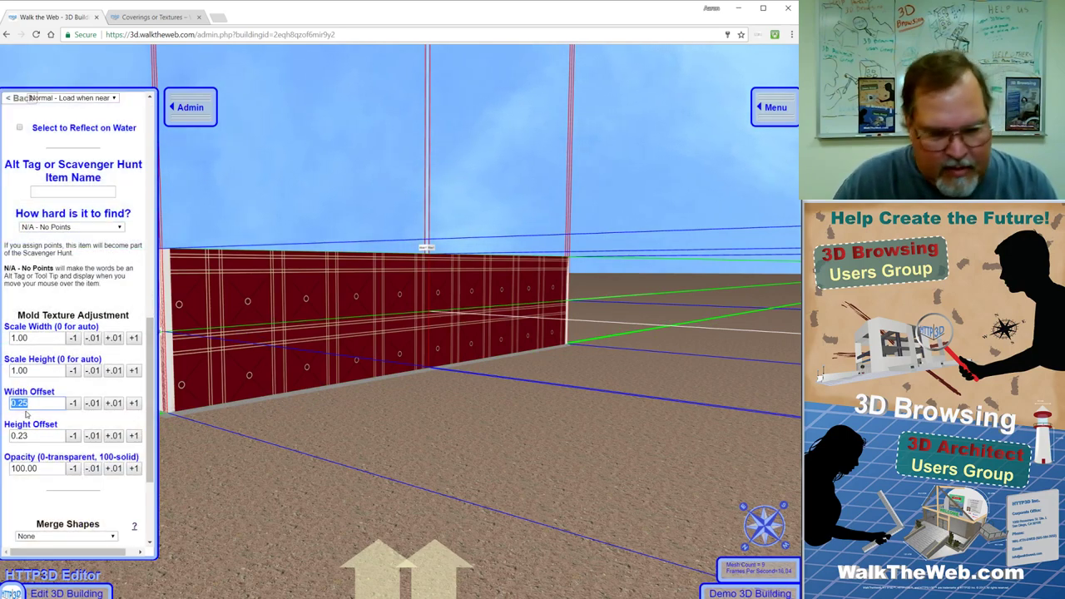
text(0)
click(34, 437)
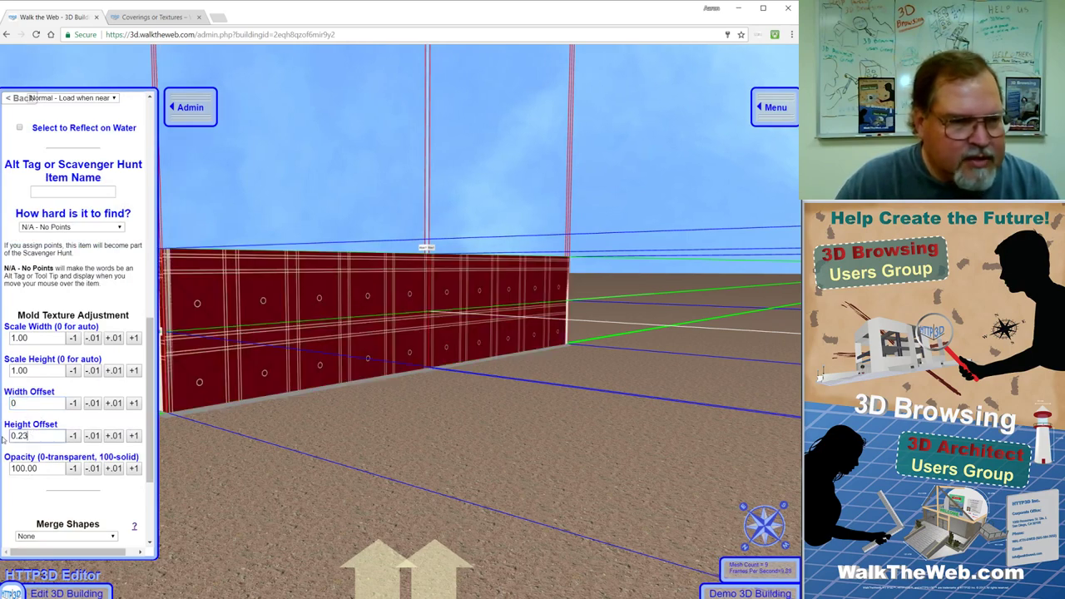
text(0)
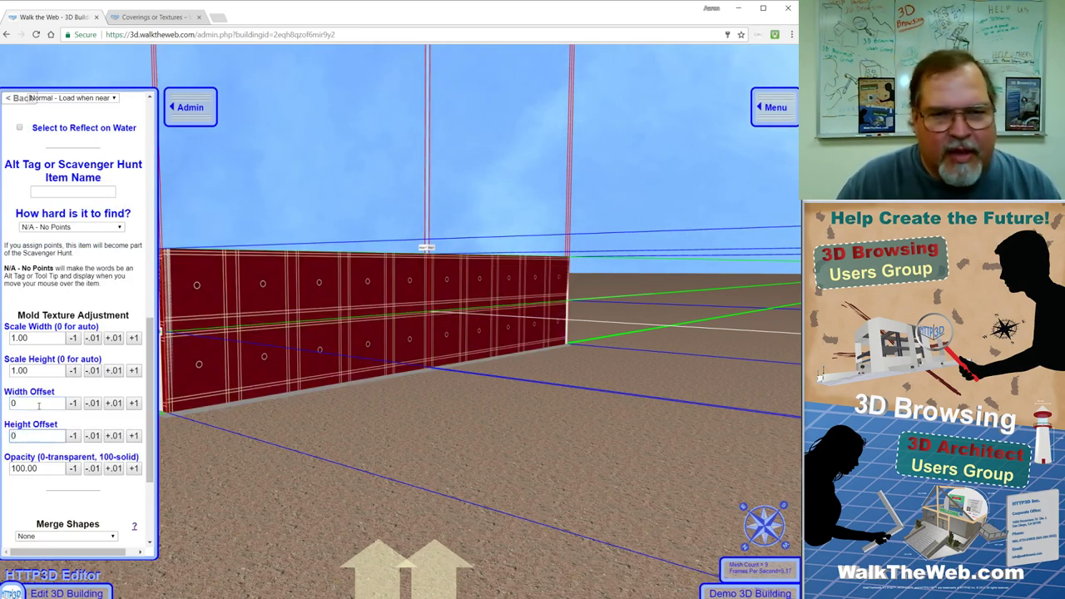
click(39, 405)
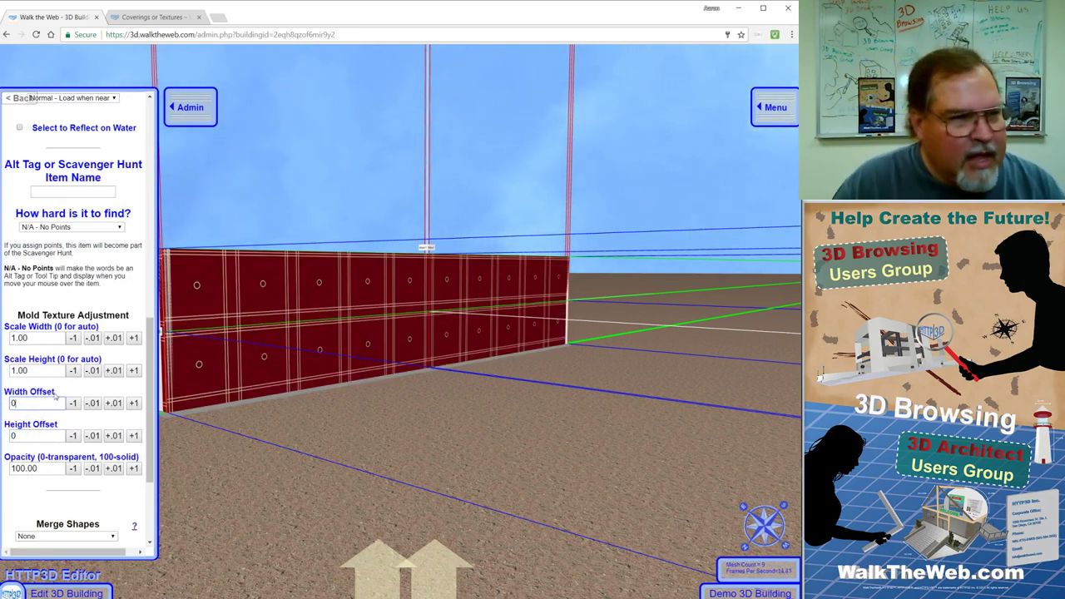
scroll(148, 497, down, 2)
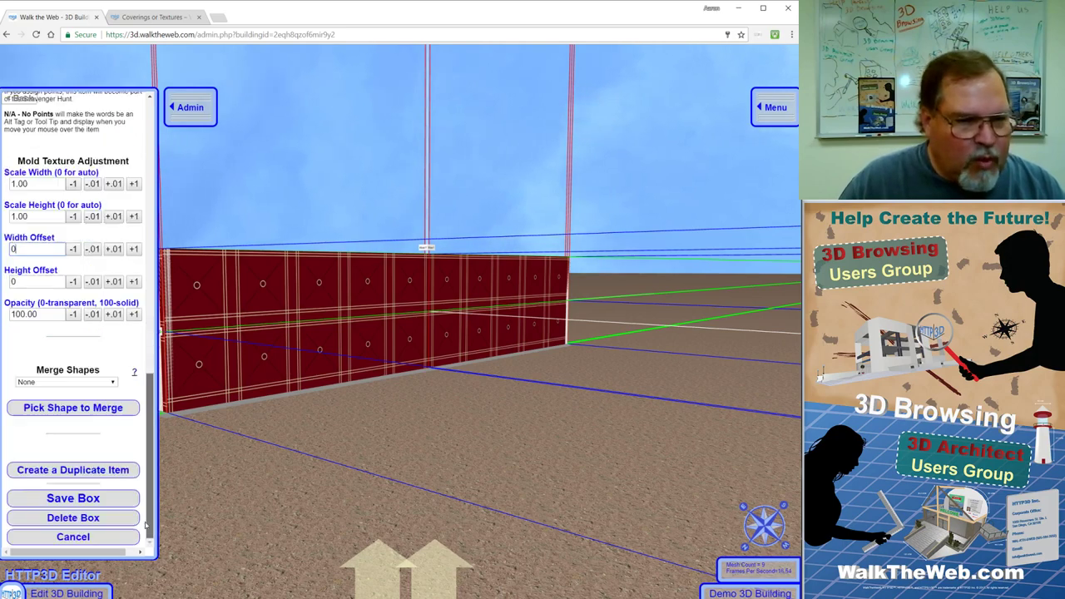
click(86, 500)
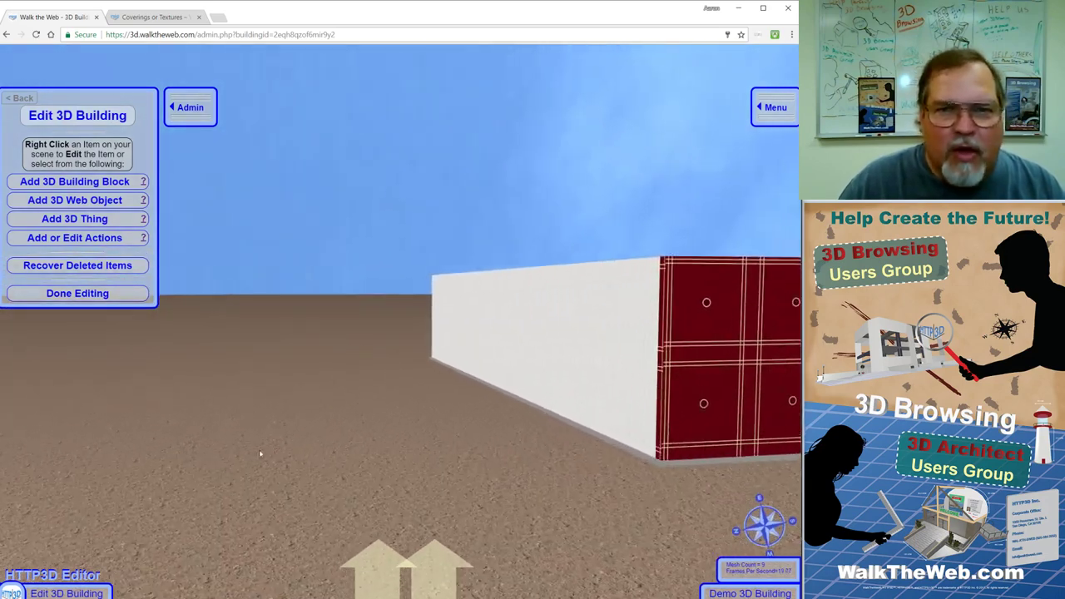
- Change the white wall's texture to the red plaid image from 3D Building Images
right_click(535, 342)
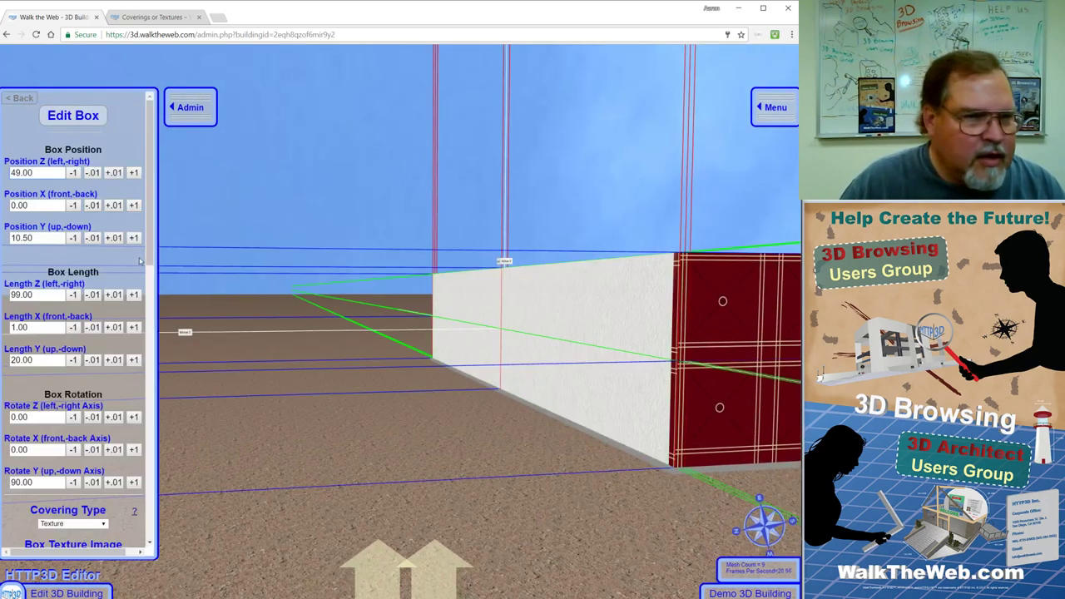
scroll(148, 308, down, 5)
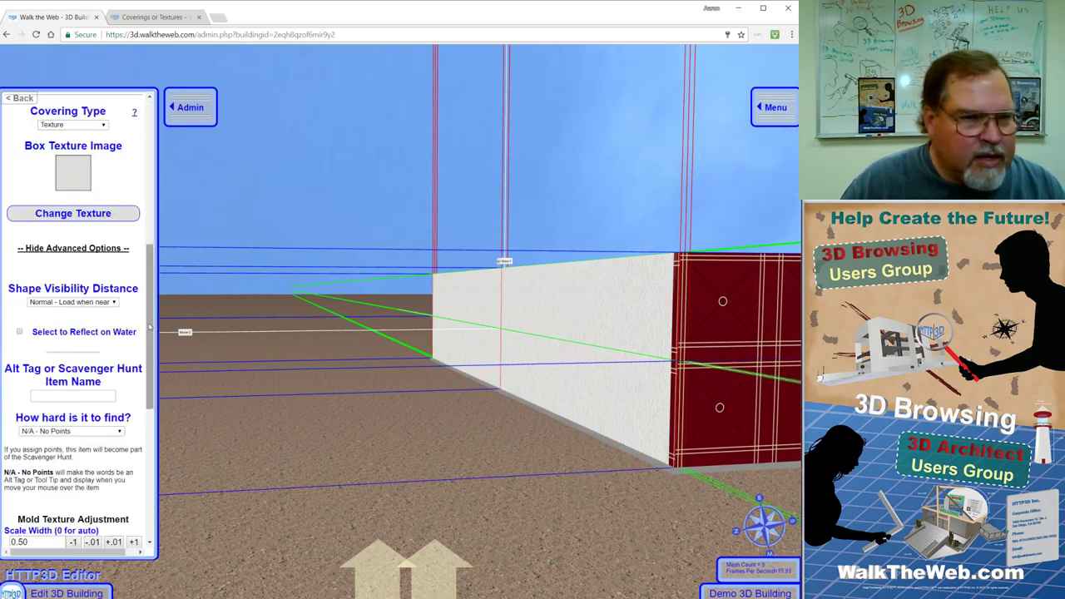
scroll(148, 333, down, 2)
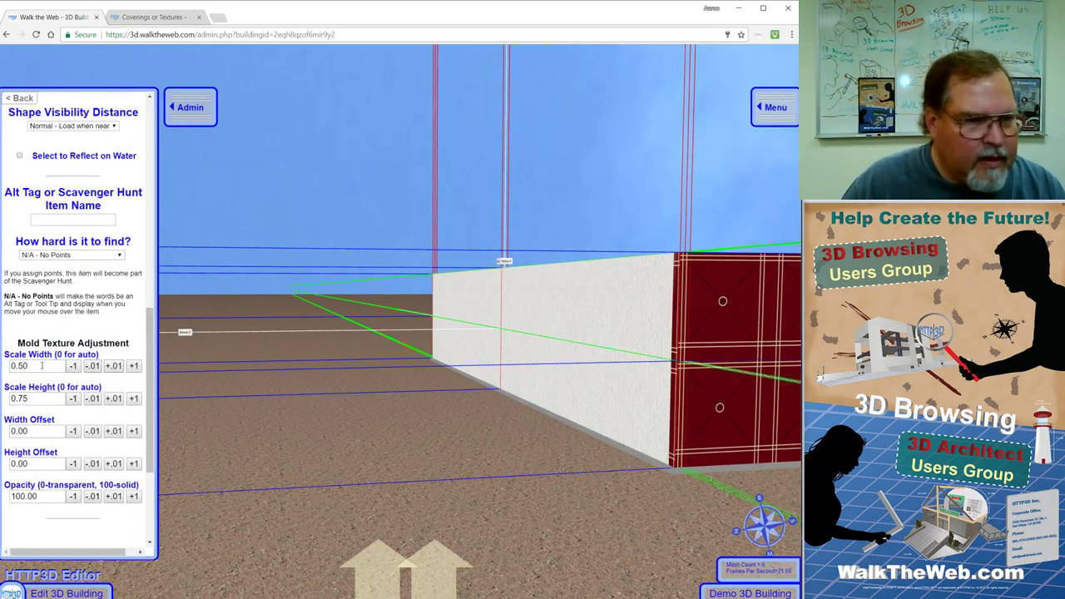
click(73, 366)
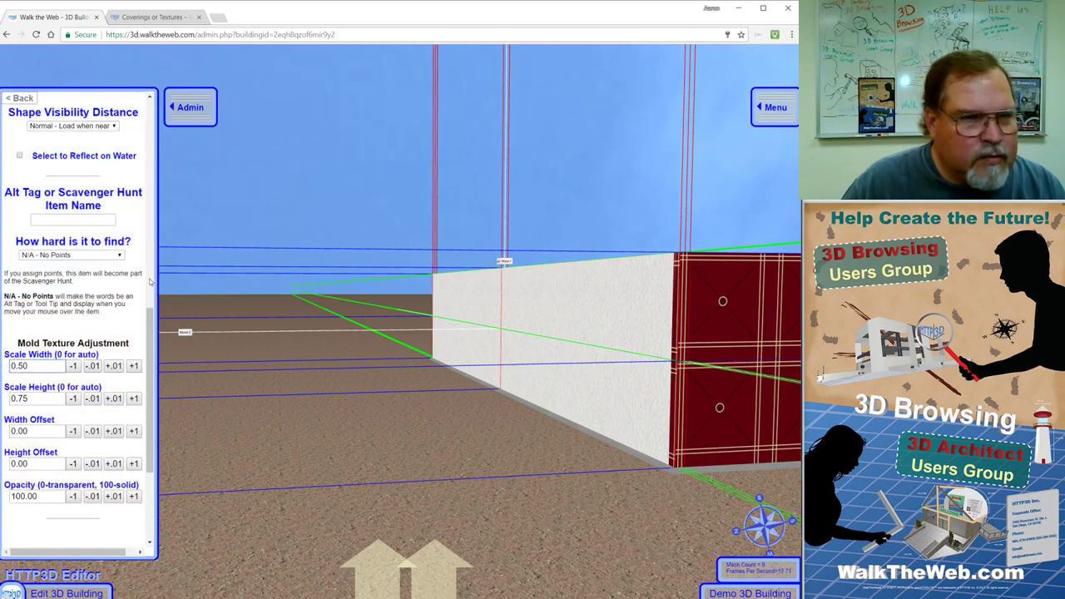
scroll(151, 282, up, 3)
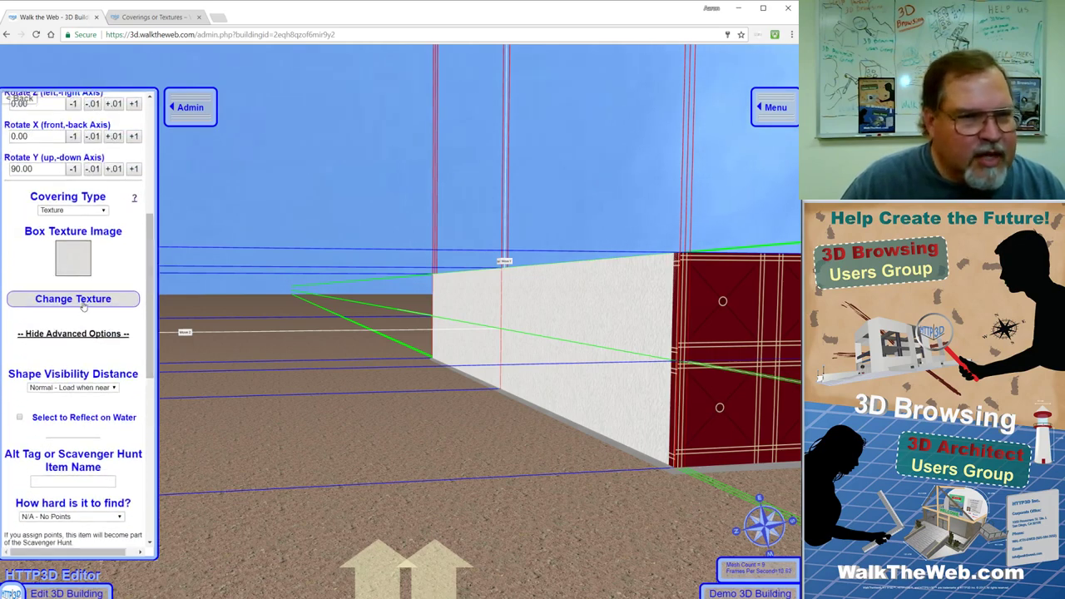
click(83, 301)
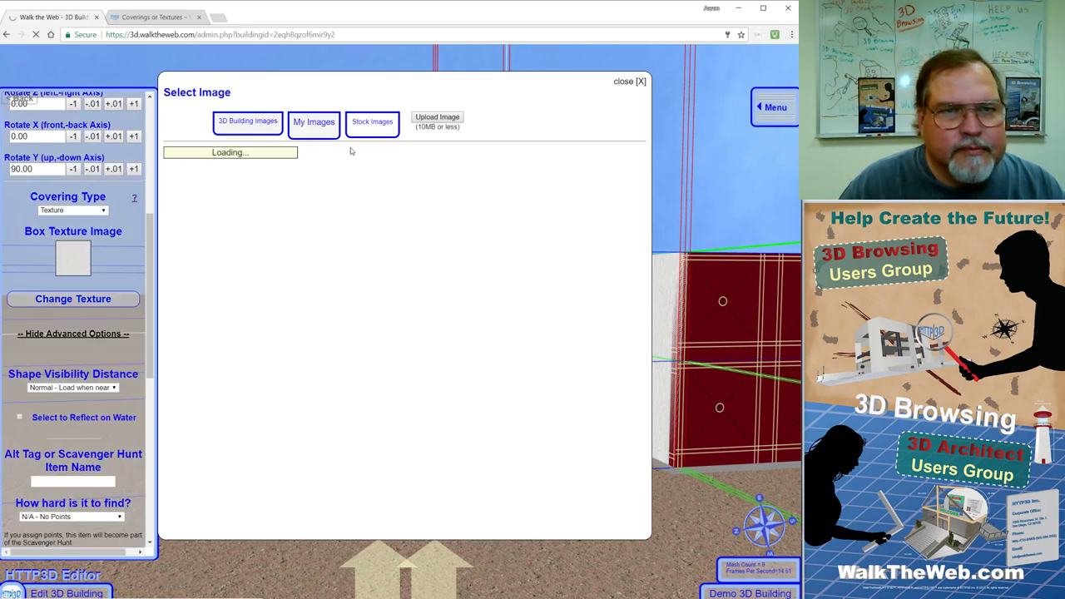
click(247, 129)
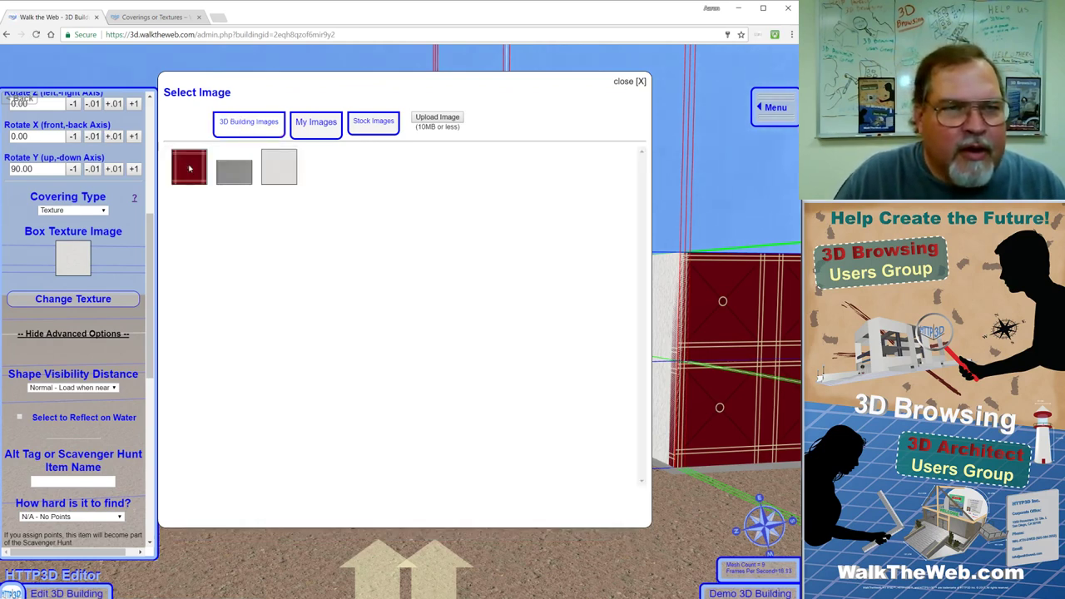
click(189, 169)
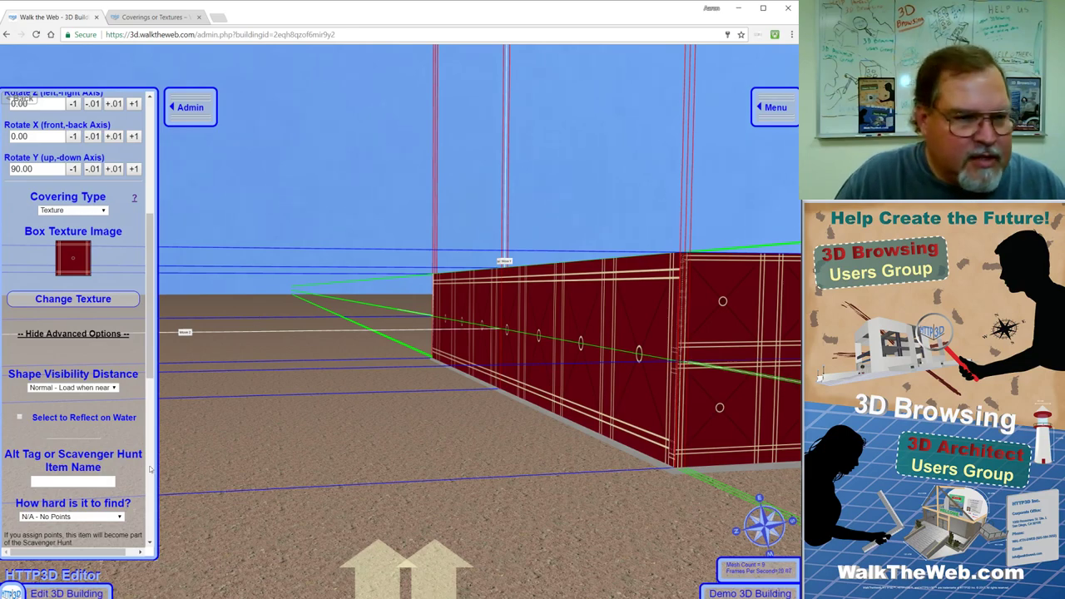
- Set the texture Scale Width and Scale Height to 0 and save the box
scroll(149, 483, down, 5)
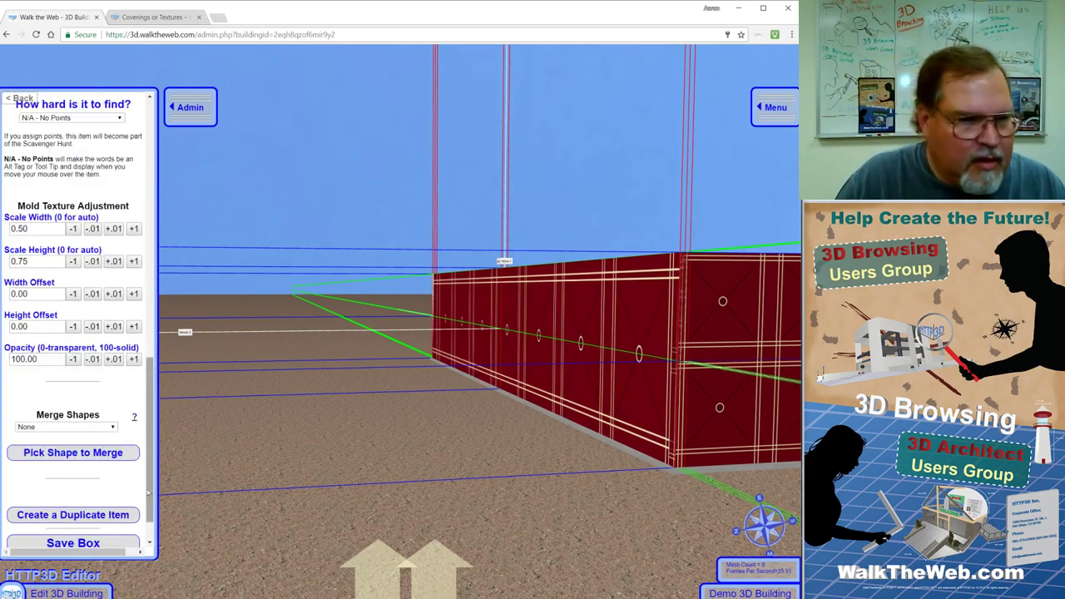
double_click(20, 229)
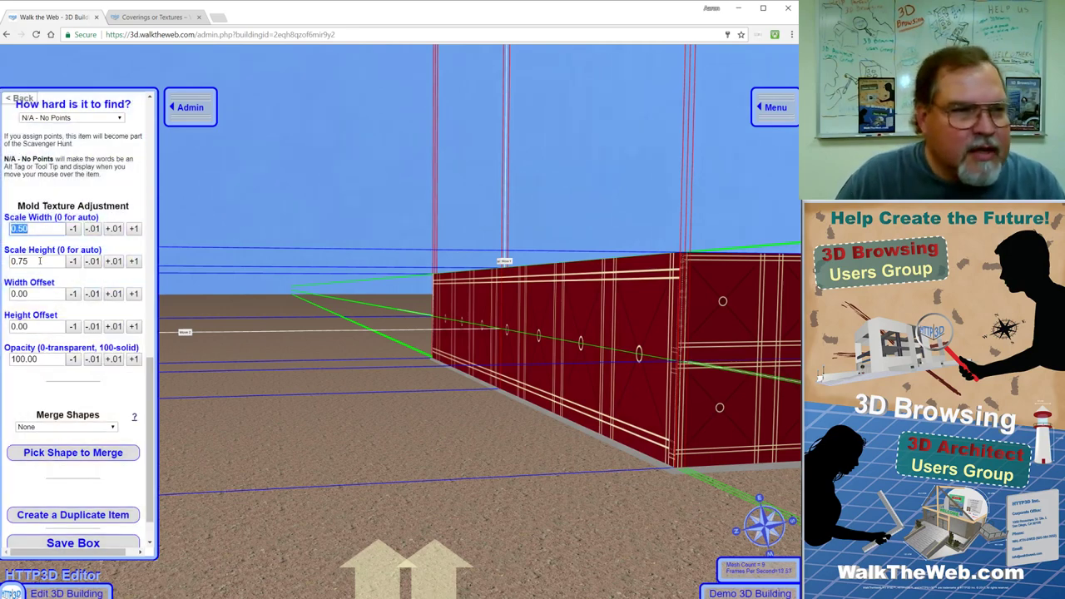
text(0)
double_click(39, 261)
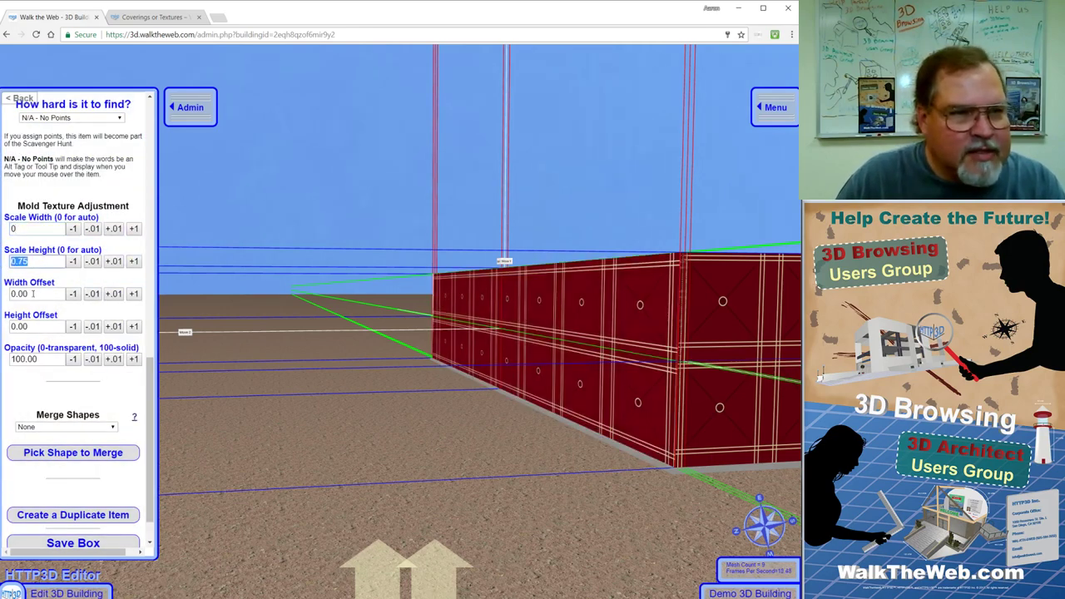
text(0)
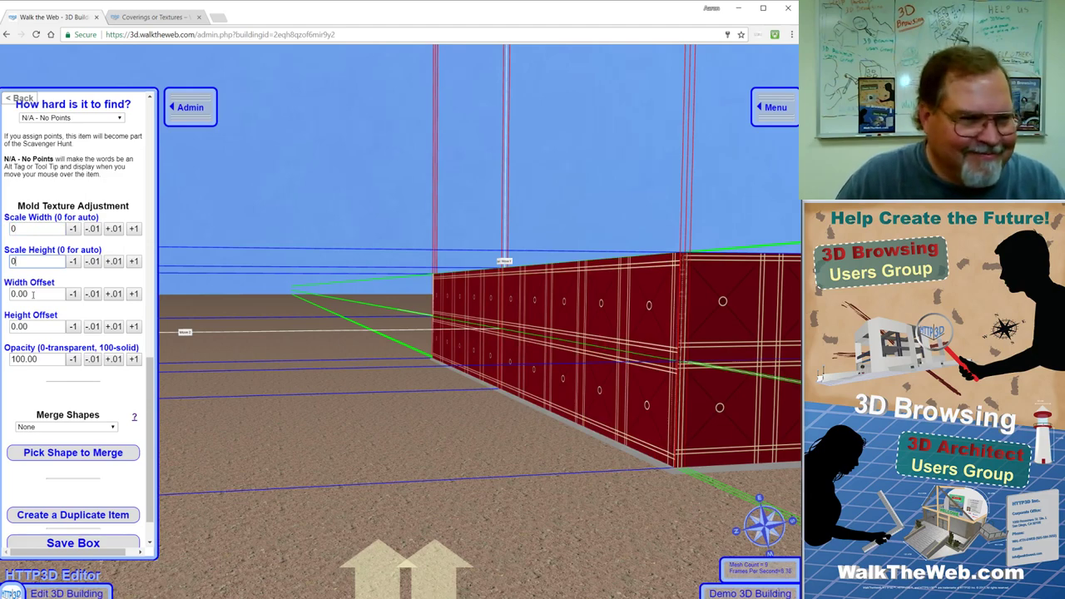
click(104, 543)
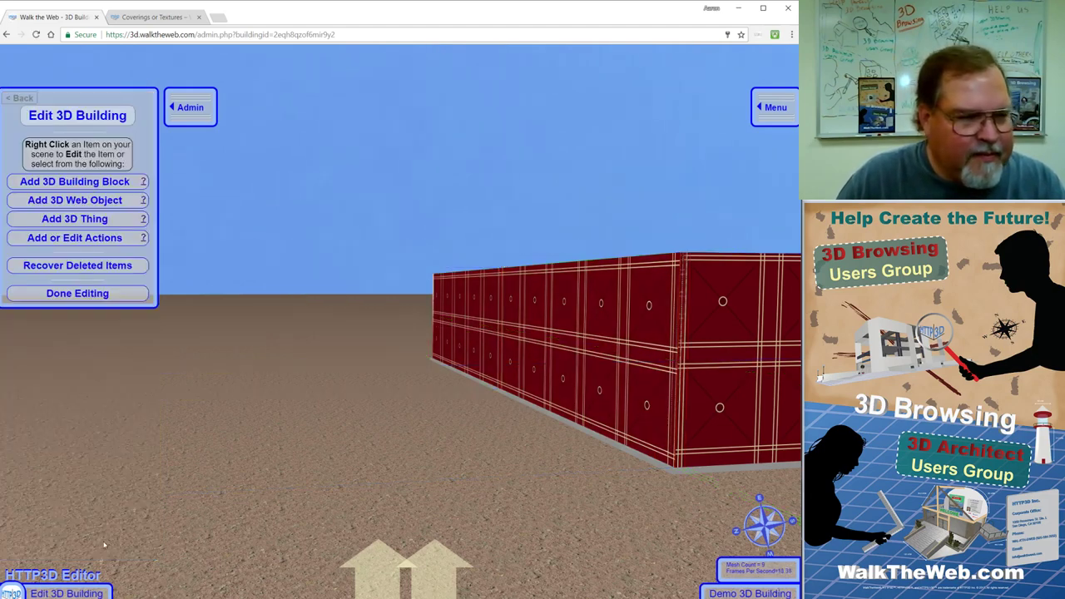
- Give the pale wall the red plaid image from 3D Building Images and save the box
key(Up)
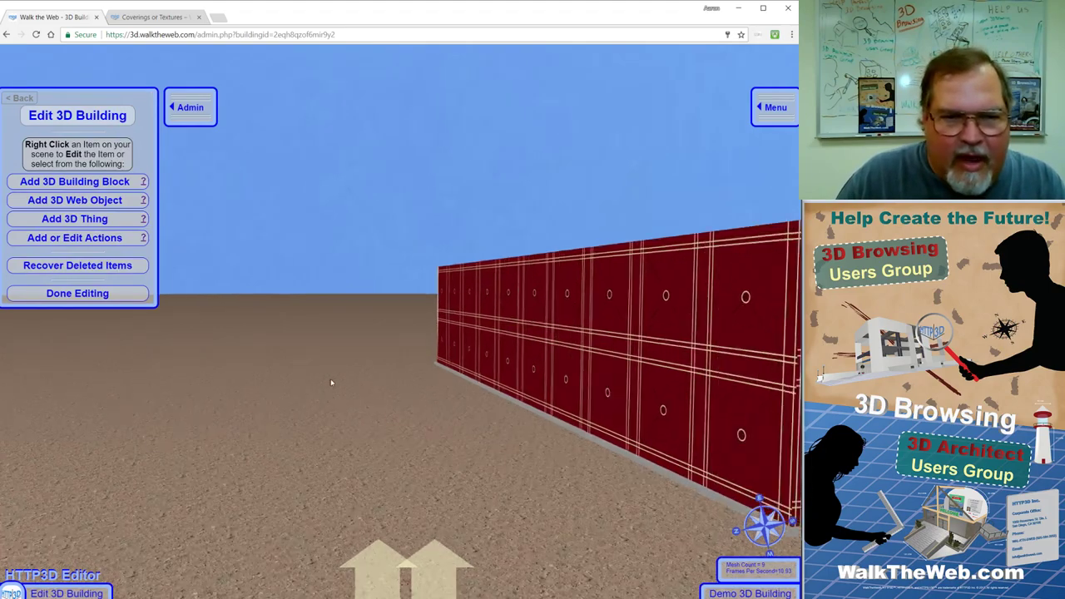
drag(330, 383, 567, 333)
right_click(561, 330)
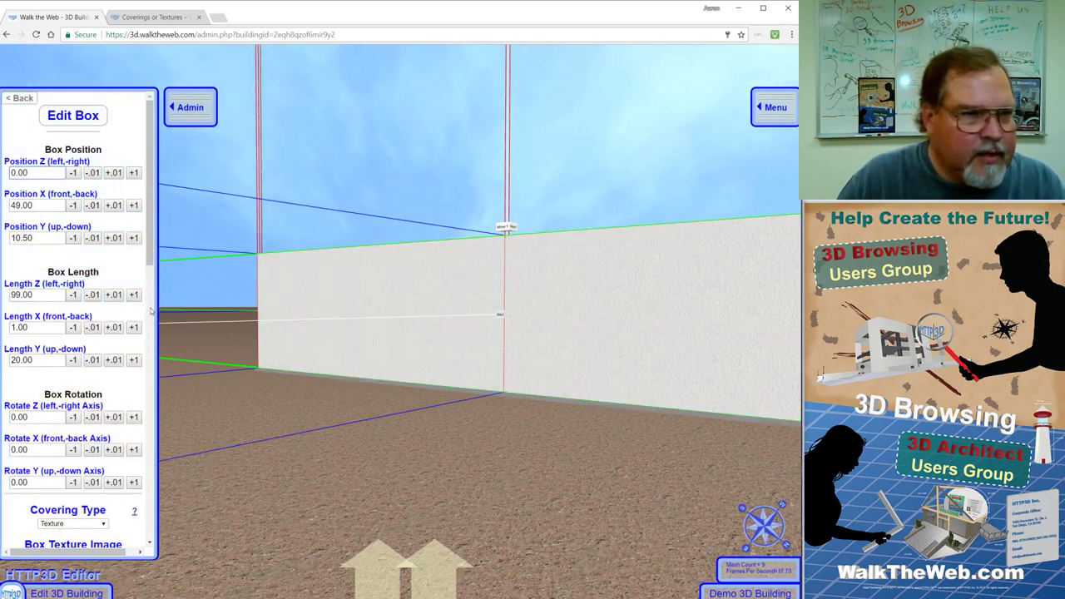
scroll(151, 311, down, 5)
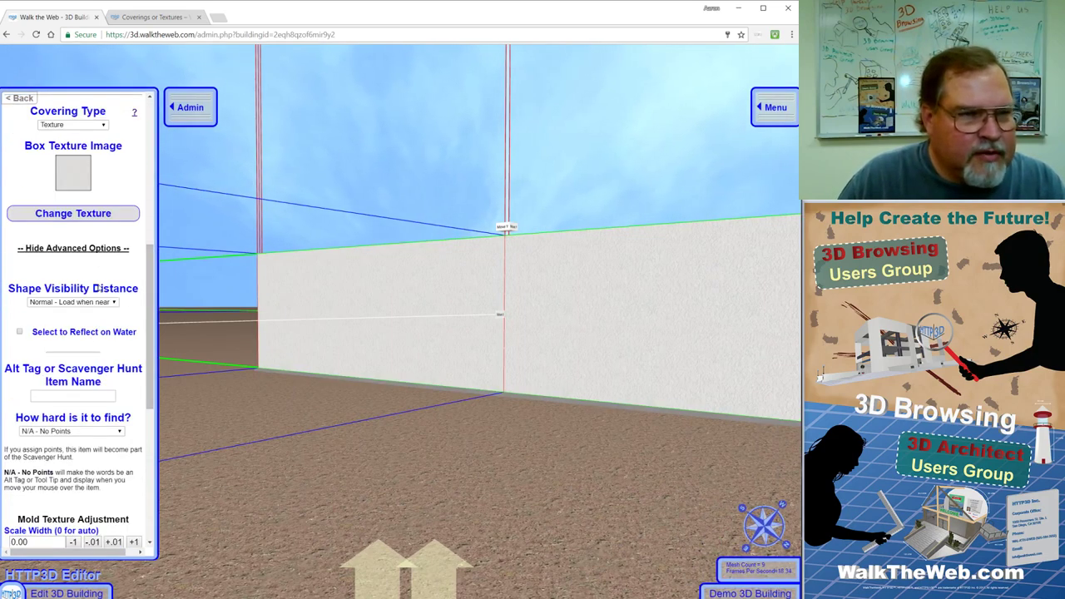
click(94, 221)
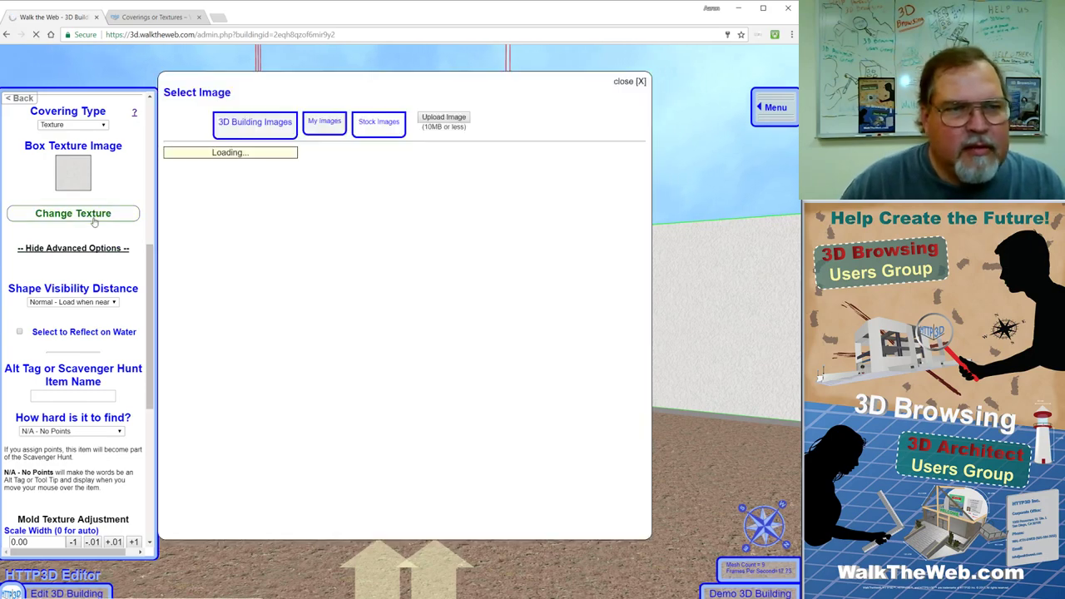
click(268, 130)
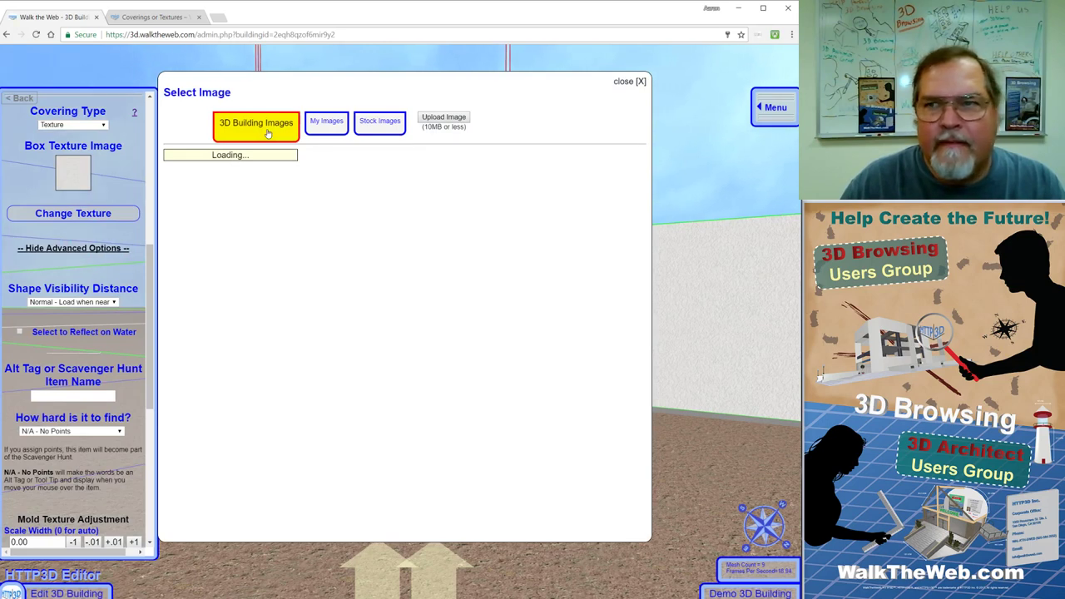
click(182, 179)
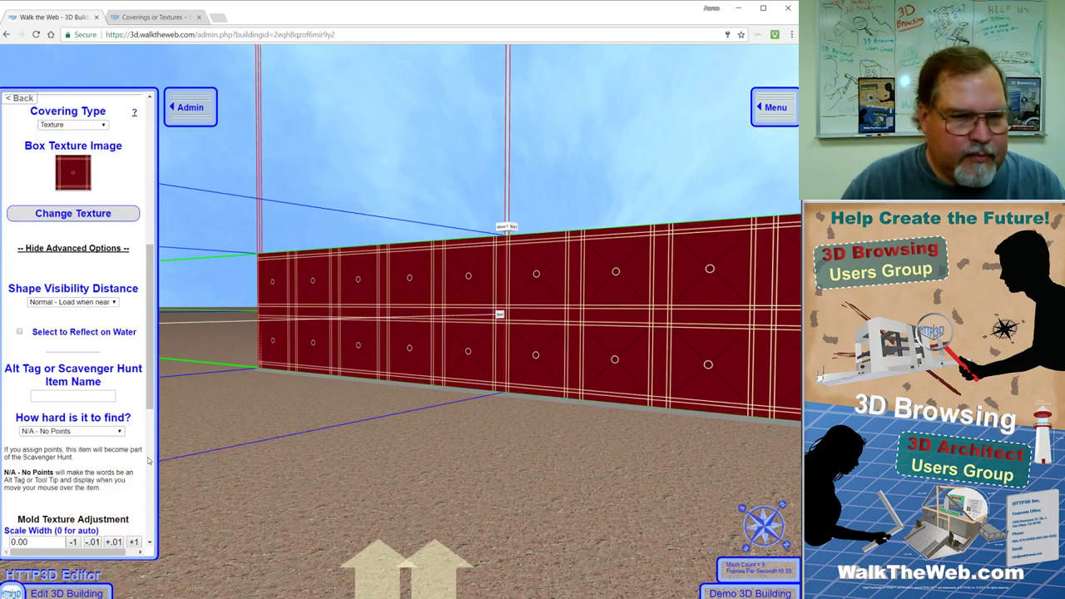
scroll(149, 461, down, 5)
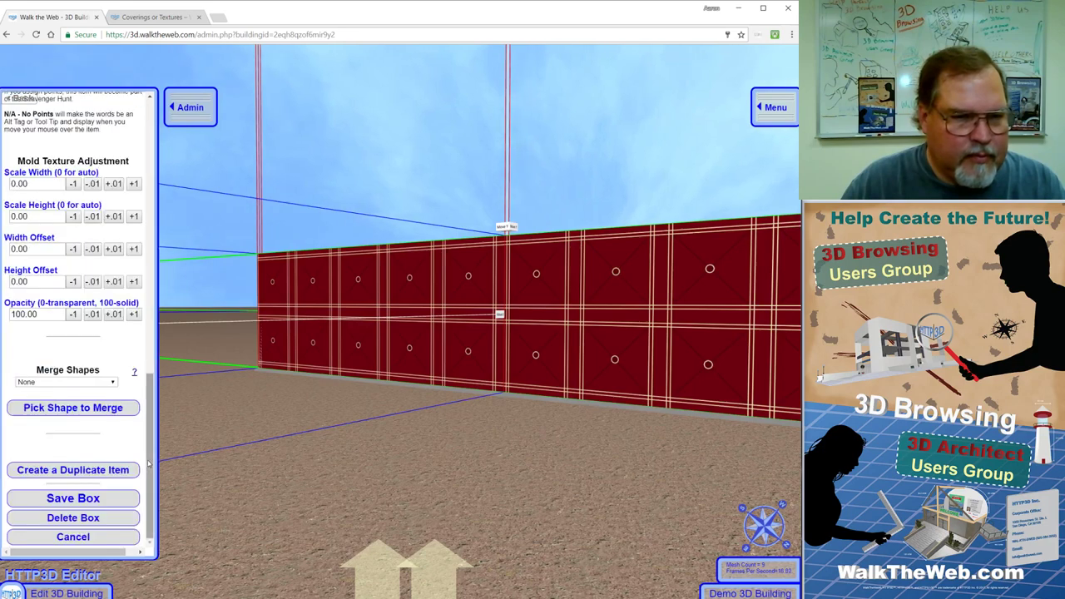
click(90, 498)
key(Left)
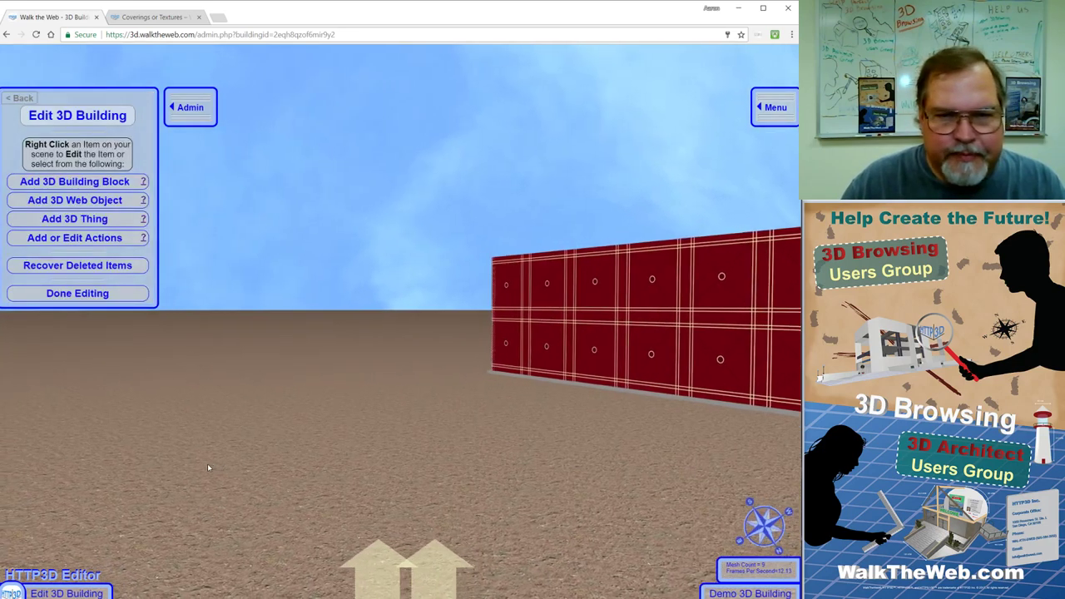
- Replace the brown wall's texture with the red plaid image and save the box
drag(475, 453, 437, 328)
right_click(435, 328)
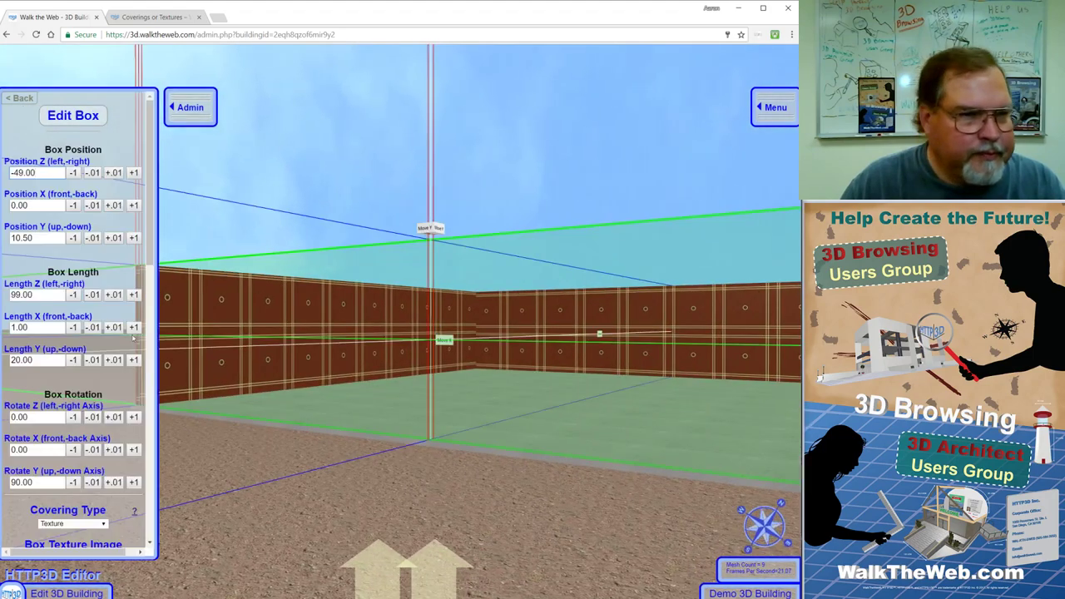
scroll(153, 372, down, 5)
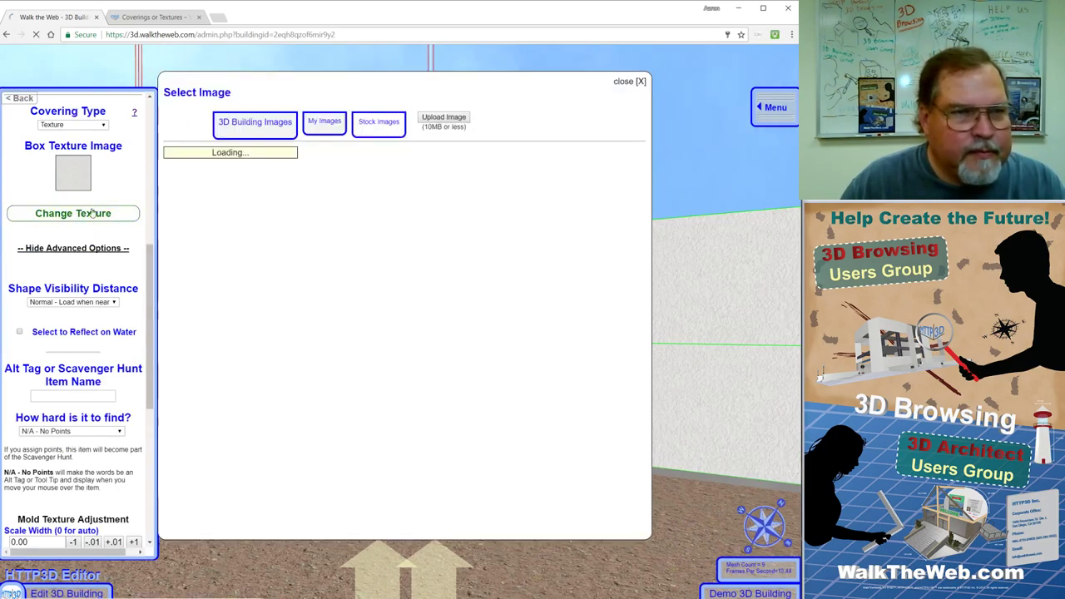
click(93, 213)
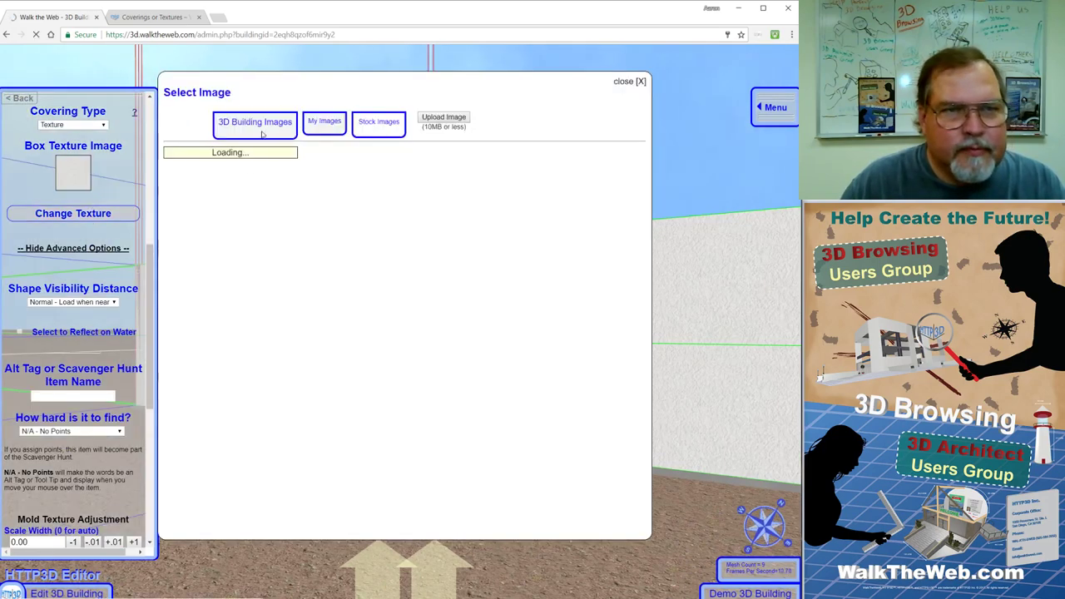
click(261, 136)
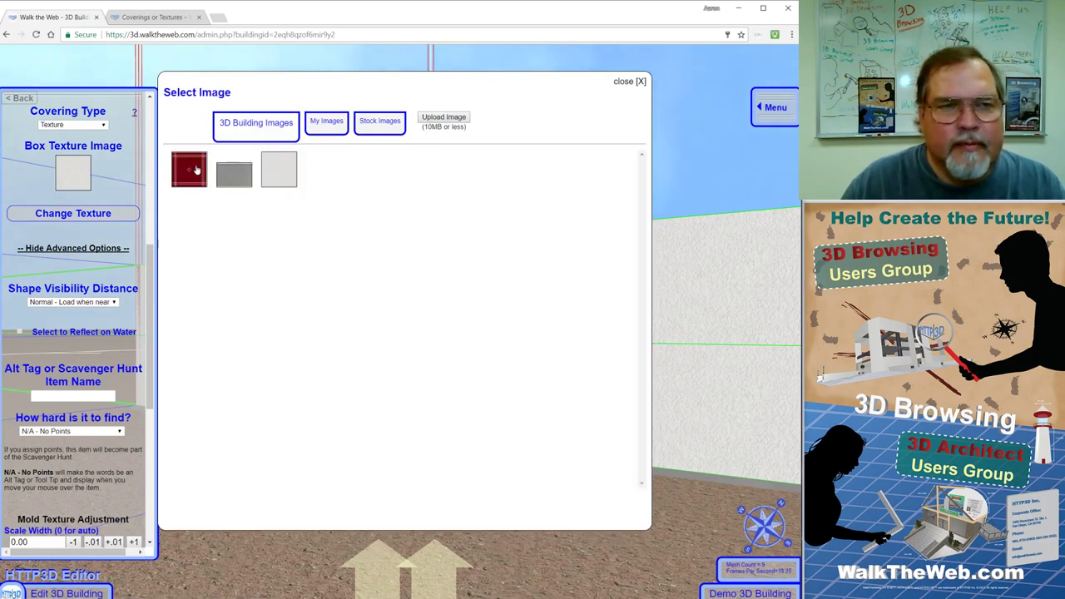
click(197, 170)
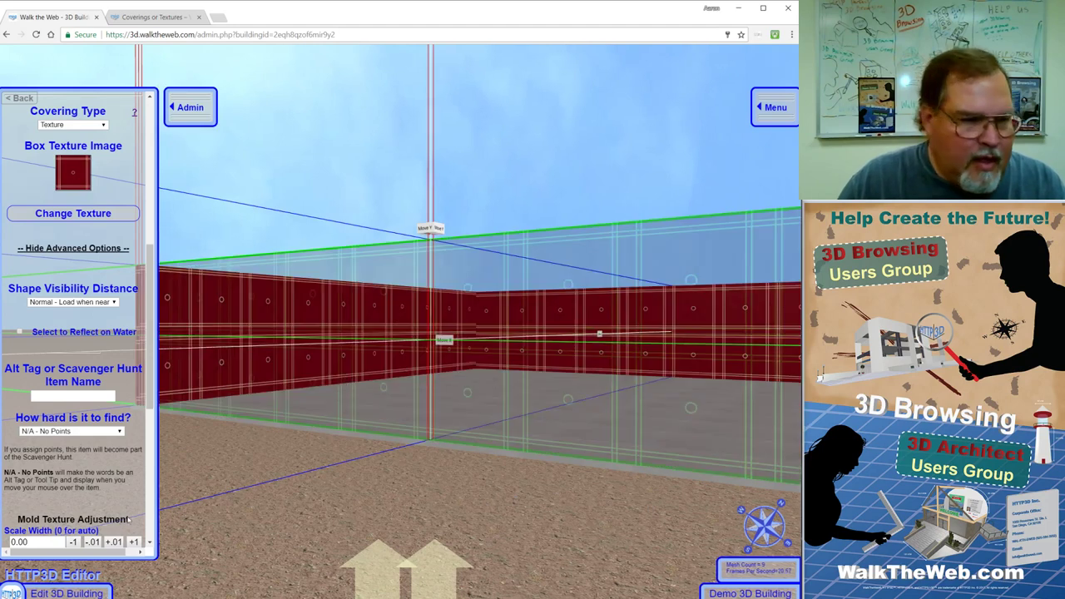
scroll(149, 522, down, 4)
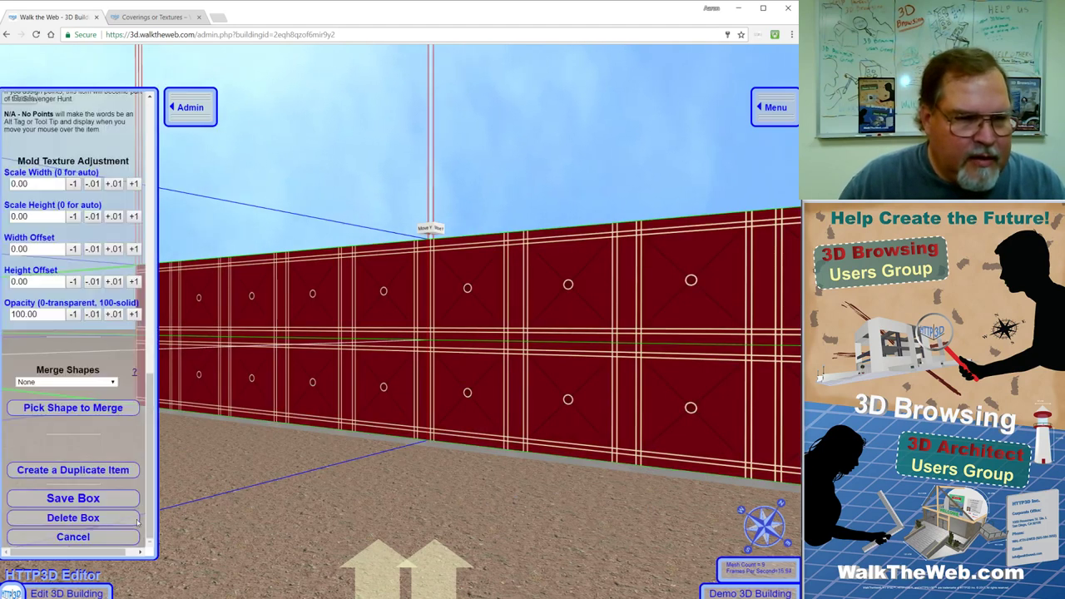
click(110, 499)
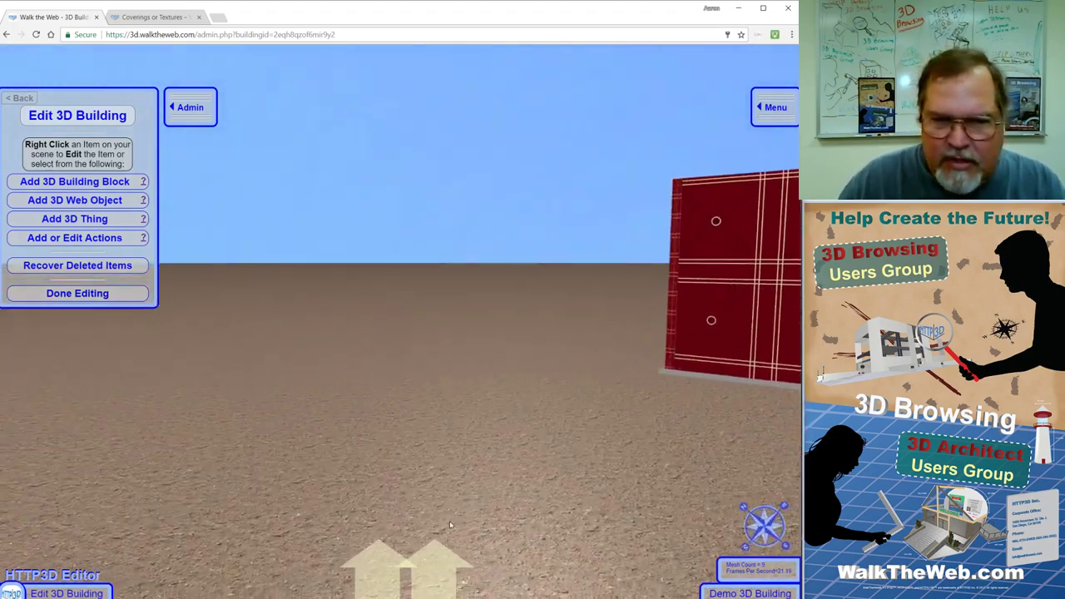
key(Right)
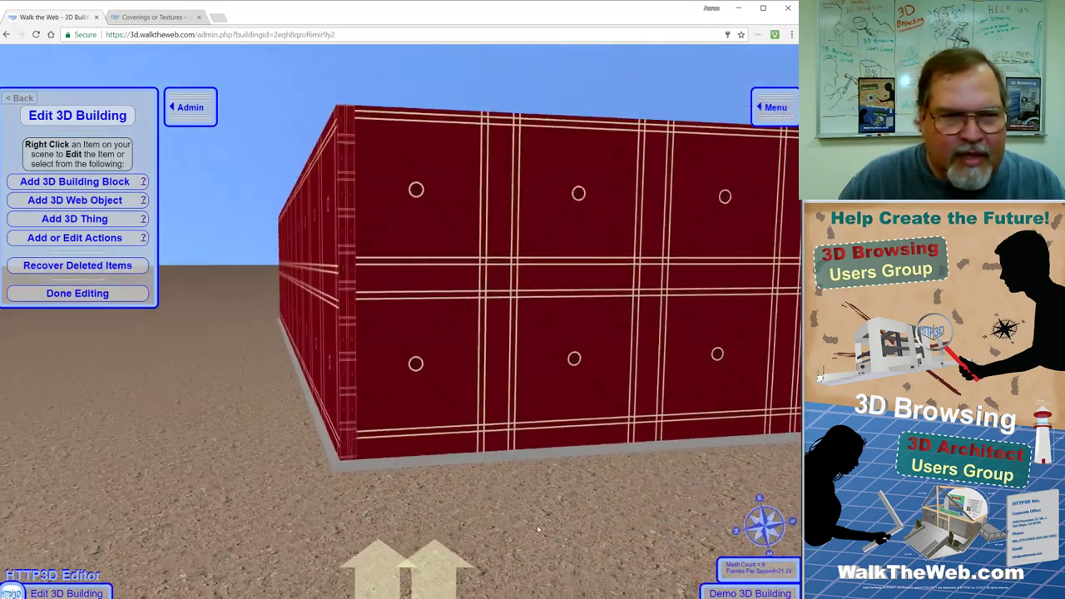
key(Left)
key(Right)
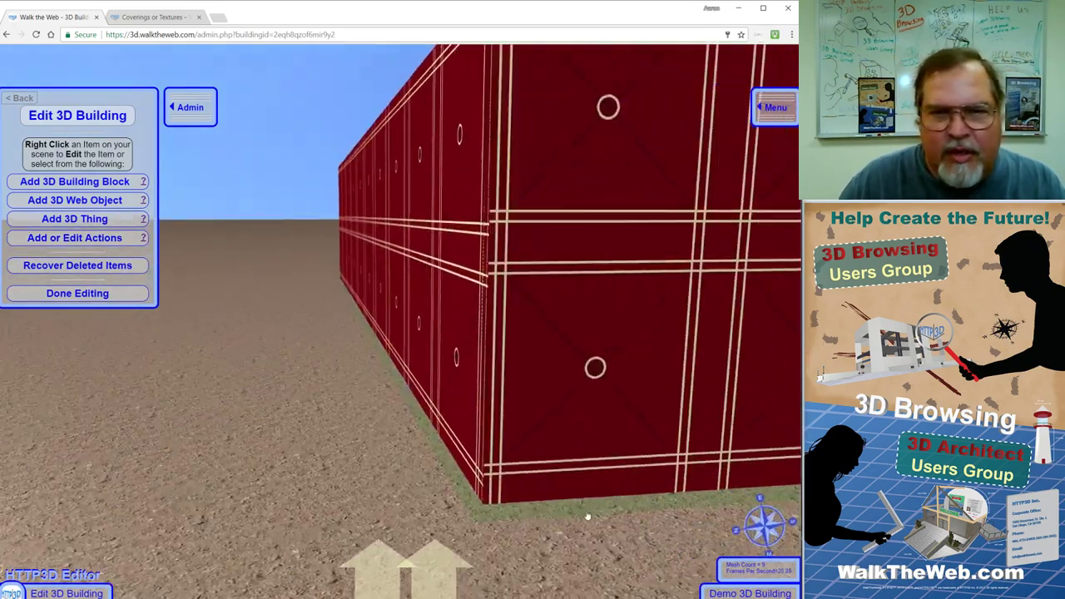
key(Right)
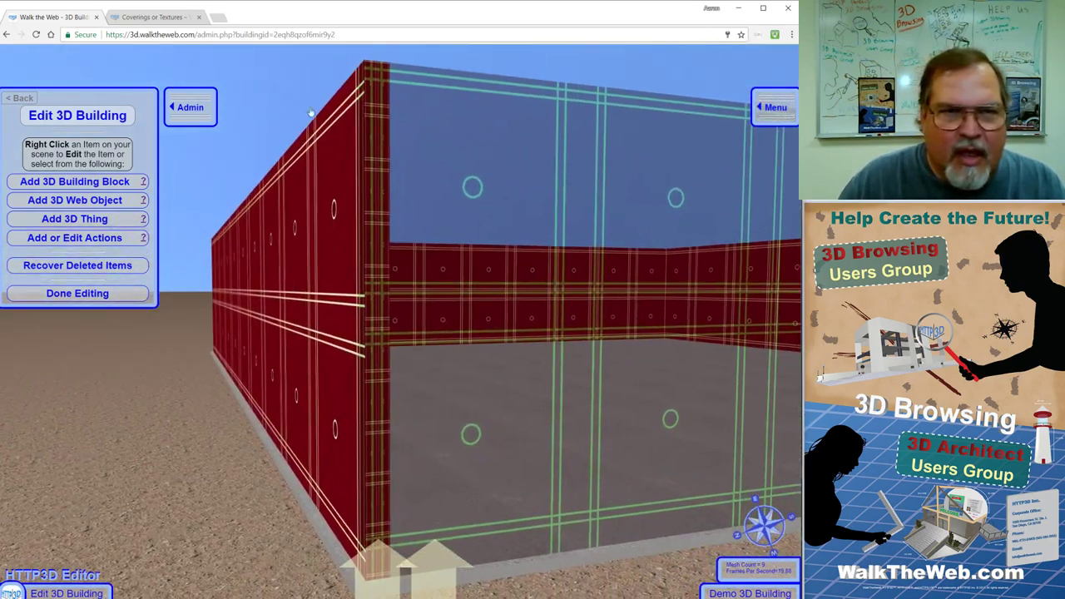
key(Down)
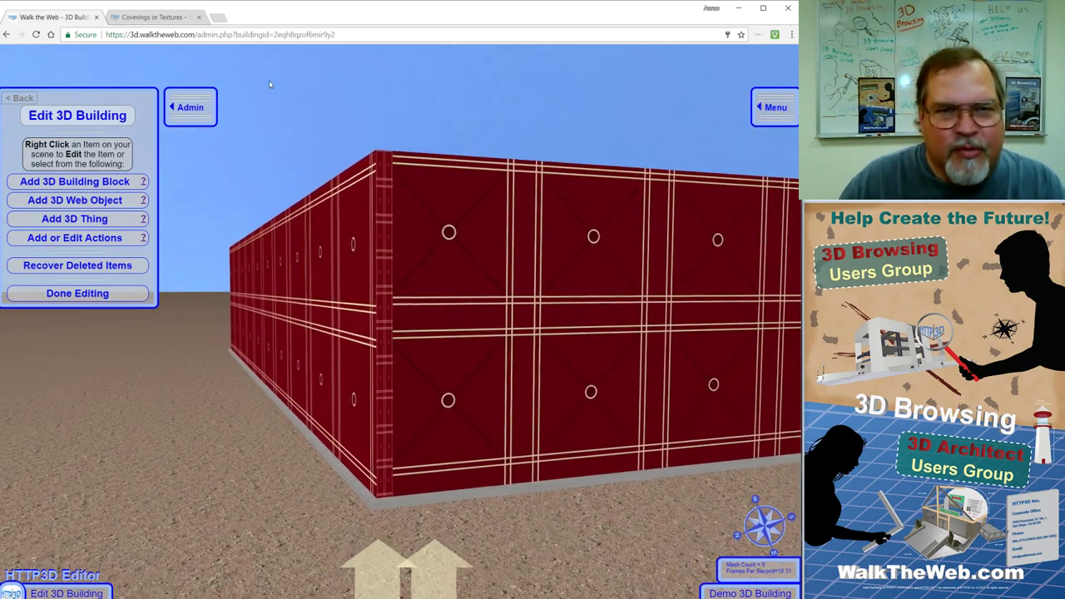